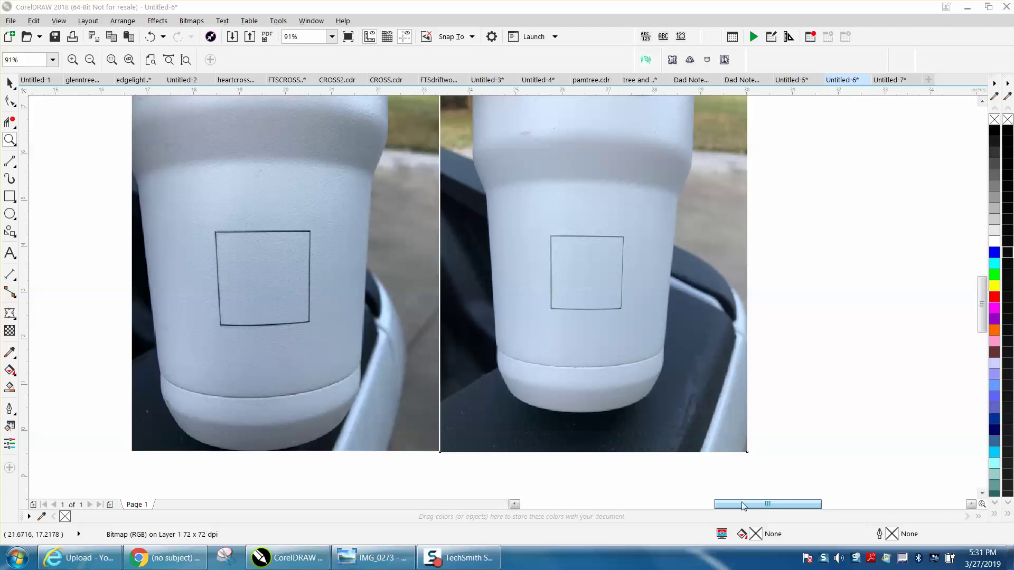
Step: Zoom in on the squares drawn on both cup photos, ready to draw a rectangle
click(10, 140)
drag(226, 267, 754, 392)
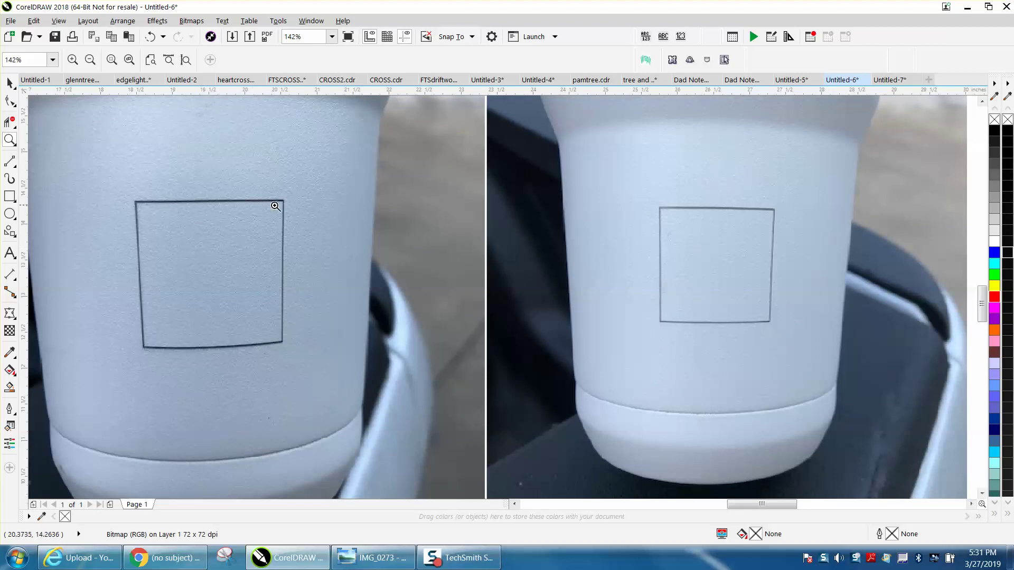
click(10, 196)
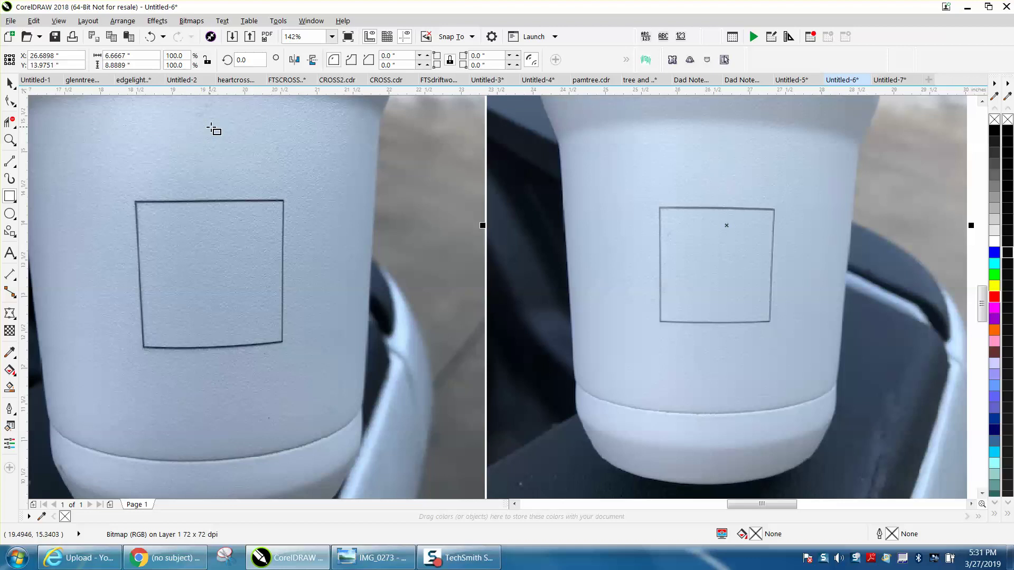
Step: Draw a small rectangle atop the left cup and try a 1.2658" width, then undo it
mouse_move(211, 127)
mouse_down()
mouse_move(182, 157)
mouse_move(199, 190)
mouse_up()
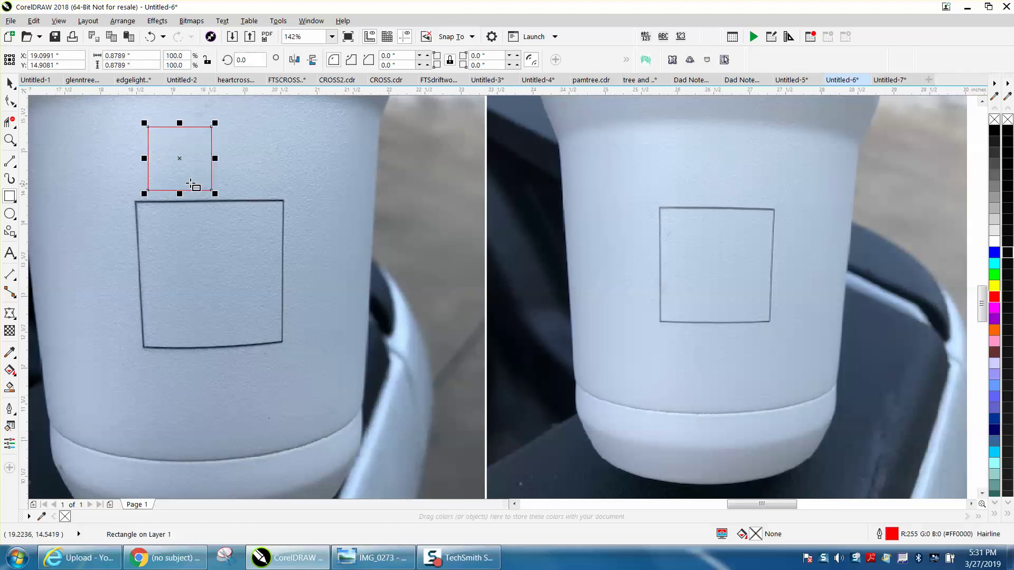
drag(135, 56, 89, 55)
text(1)
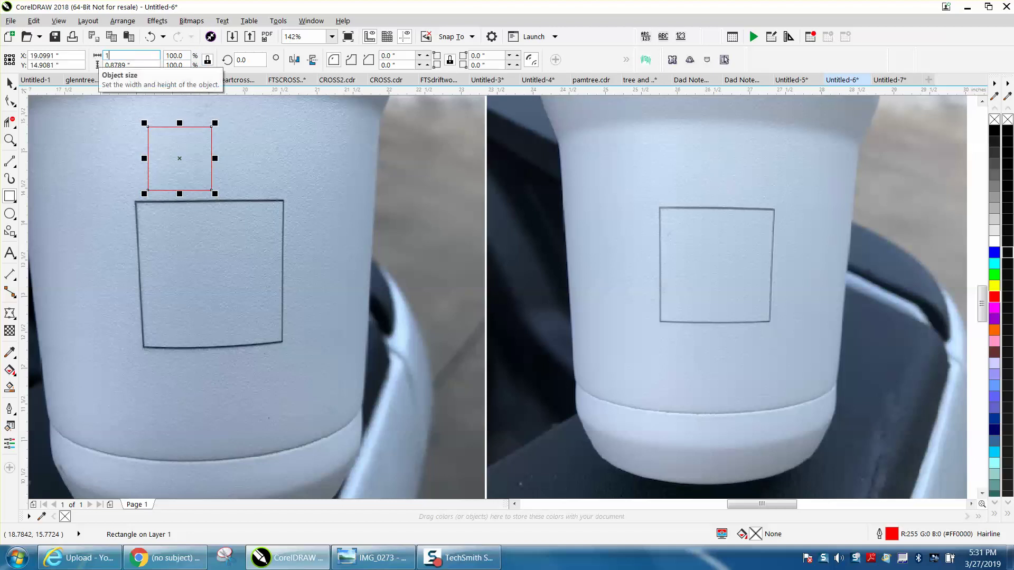
key(Return)
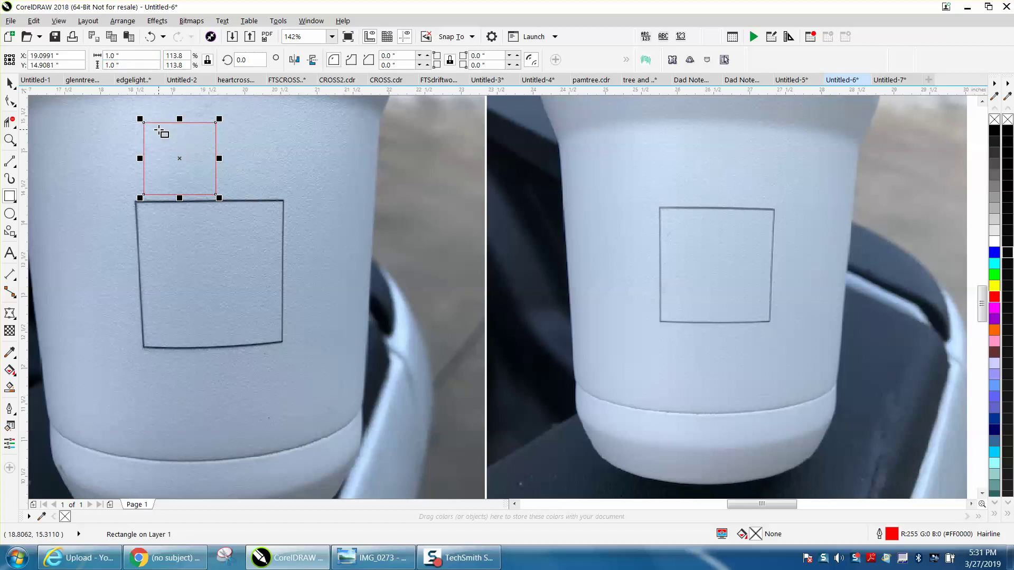
click(128, 56)
key(ctrl+a)
text(1)
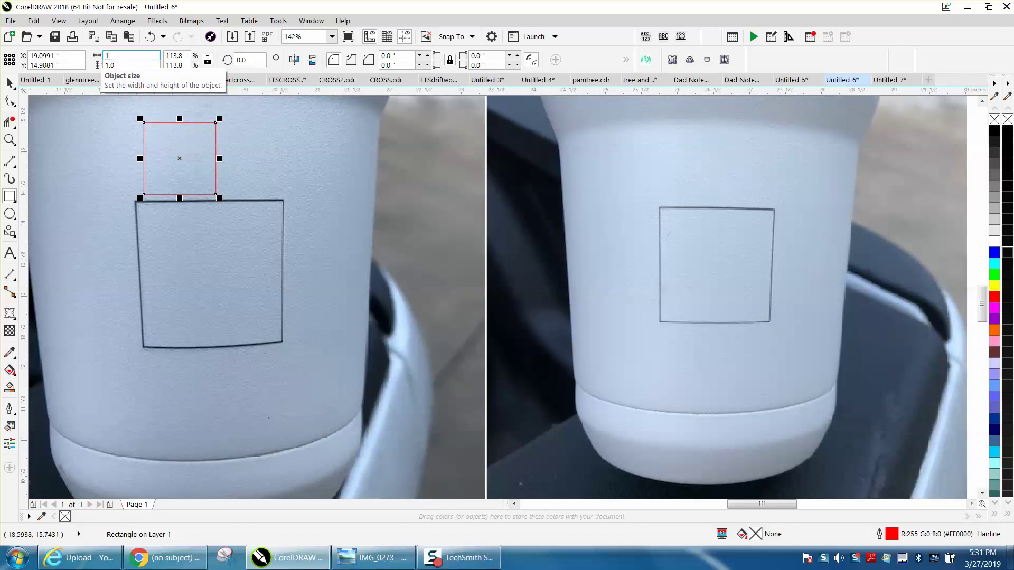
text(.2658)
key(Return)
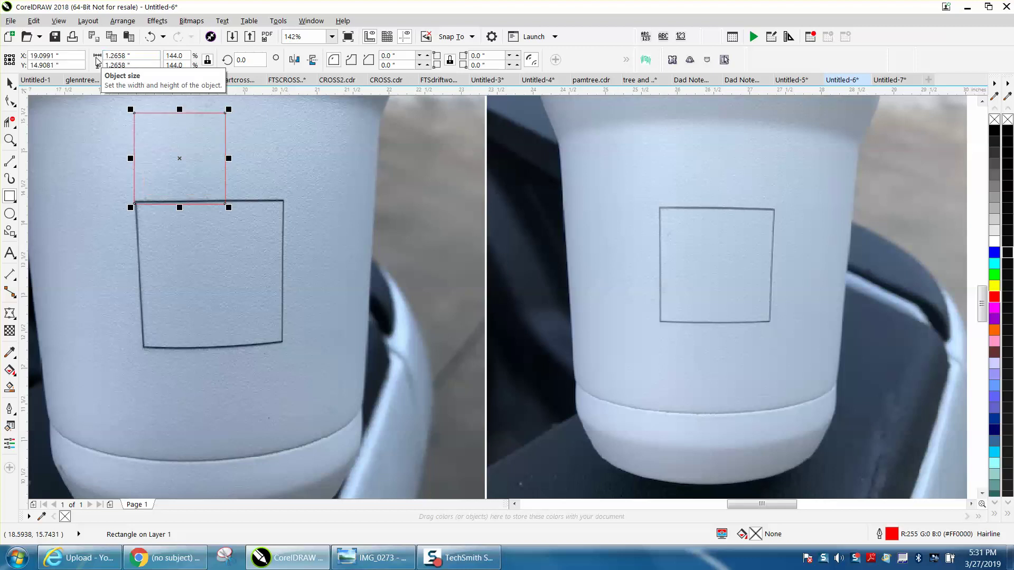
click(151, 37)
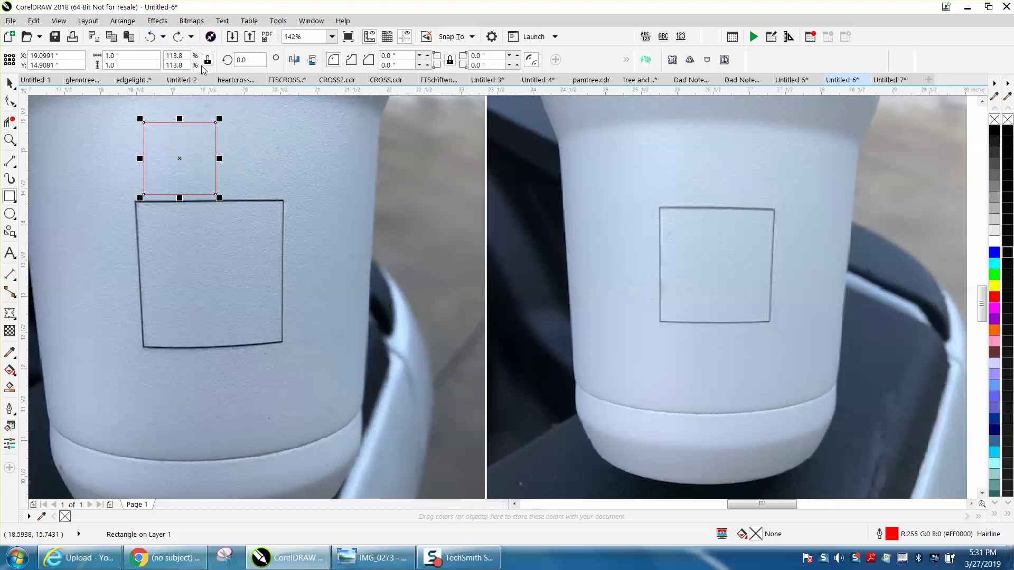
Step: Unlock the aspect ratio, make the rectangle 1.2658" by 1.0", and rotate it 90°
click(207, 60)
drag(119, 55, 107, 56)
text(1.2658)
key(Return)
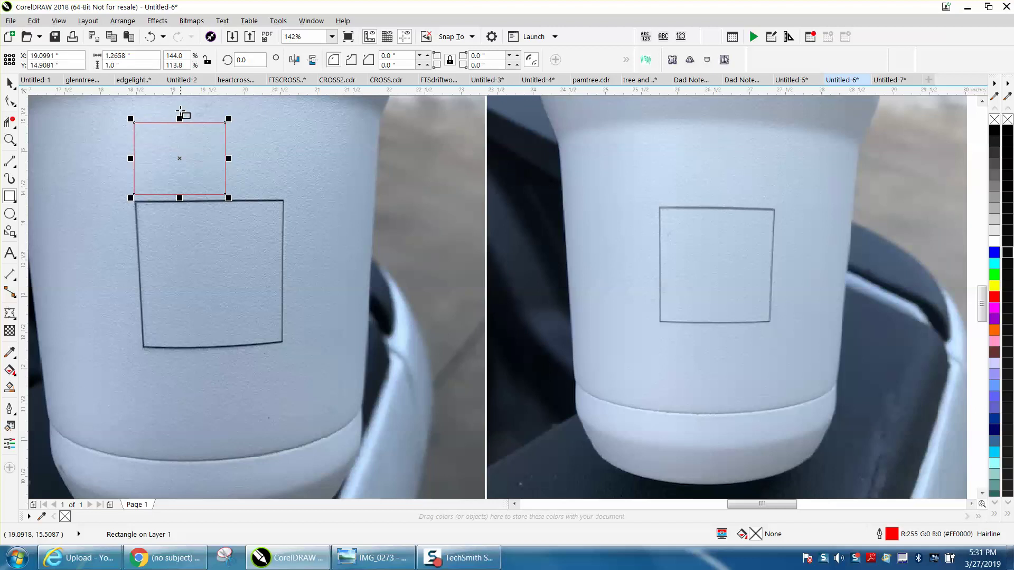
click(236, 60)
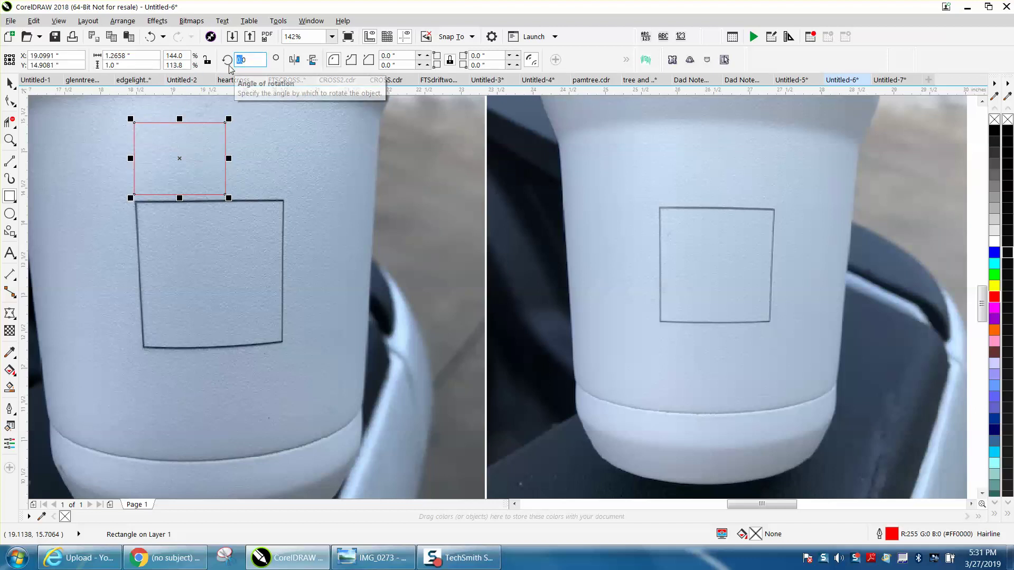
click(239, 61)
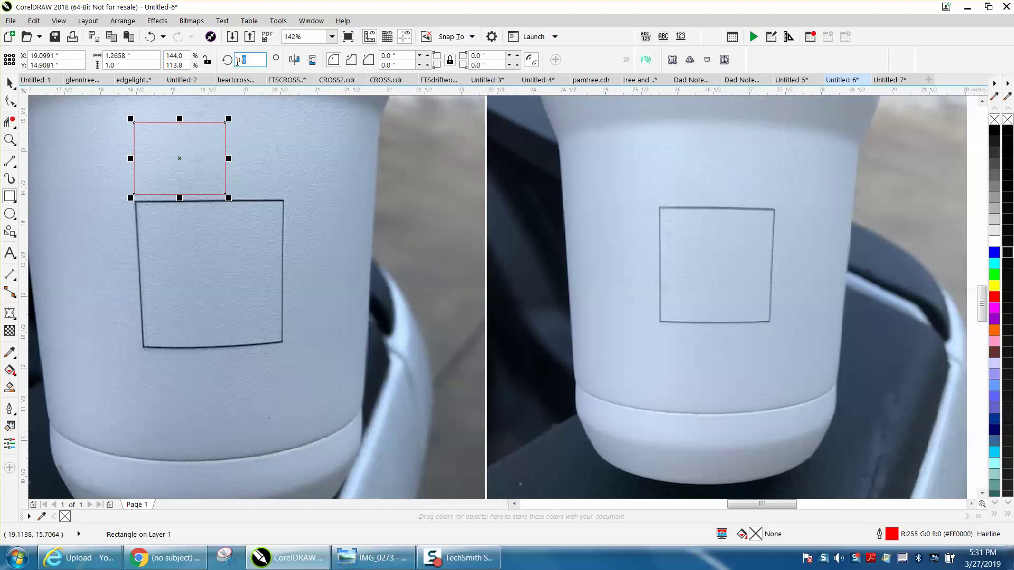
text(90)
key(Return)
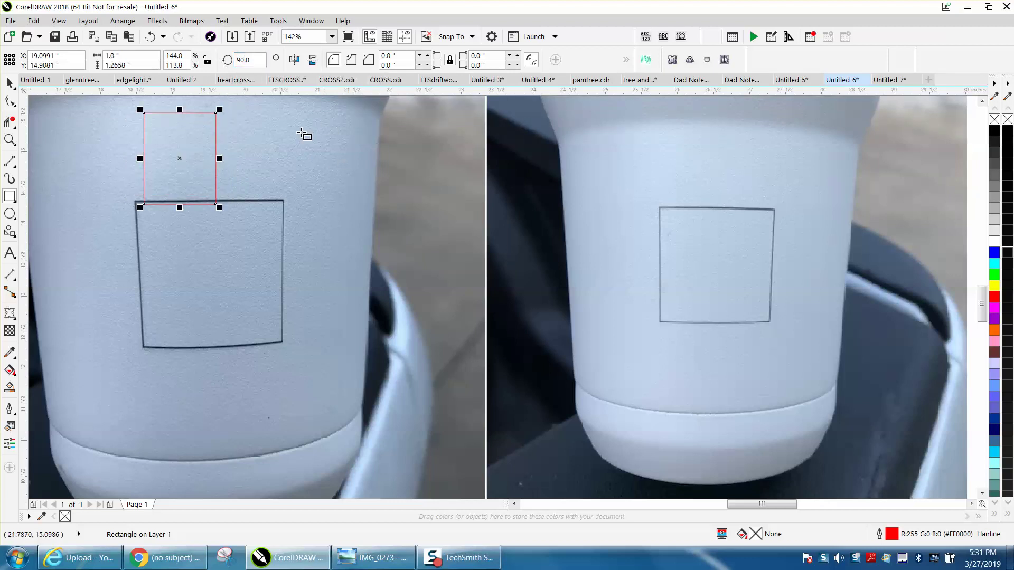
click(10, 82)
Step: Delete the red rectangle and zoom in on the left photo's square
key(Delete)
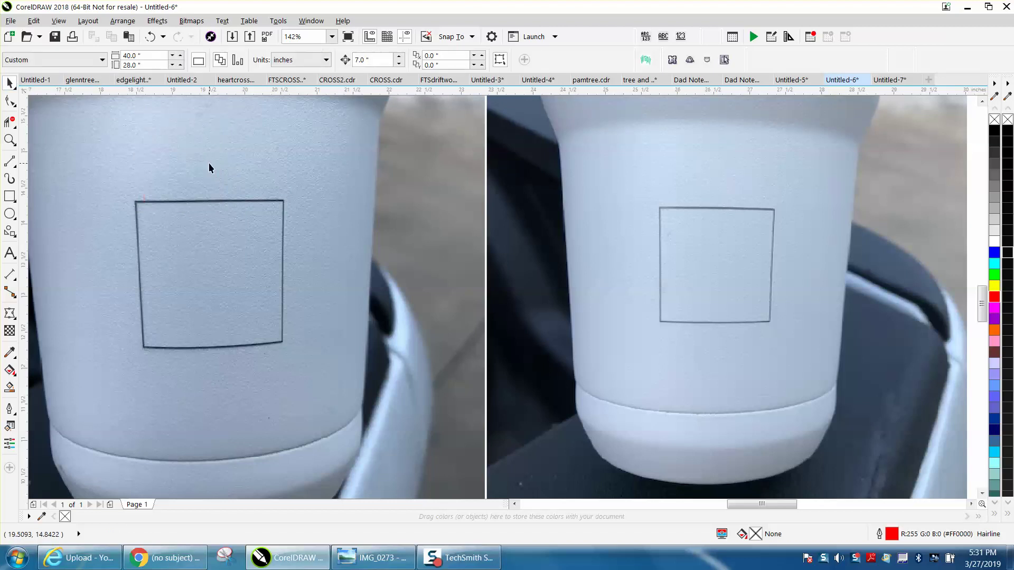
scroll(272, 206, down, 3)
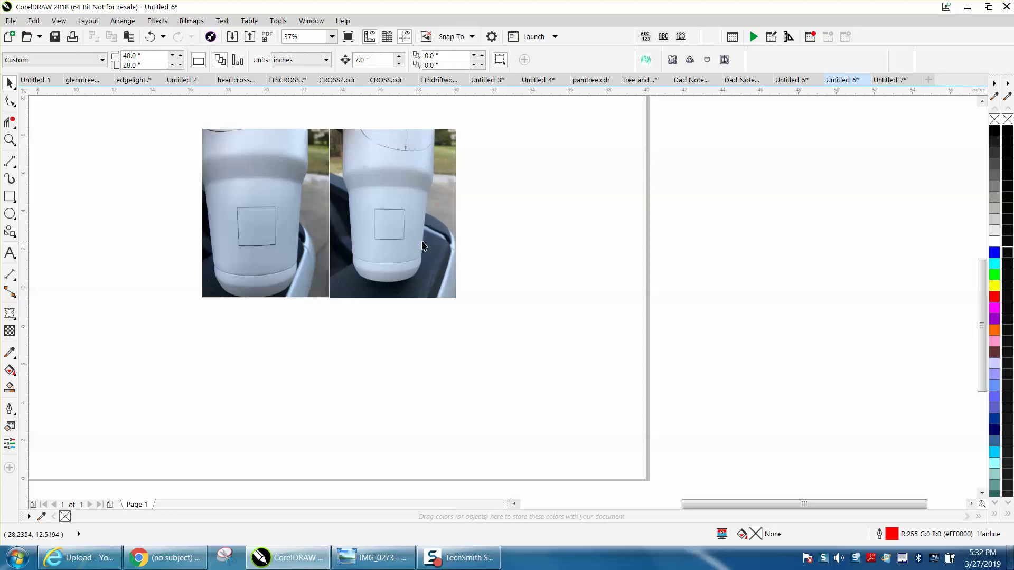
click(10, 139)
drag(221, 187, 380, 280)
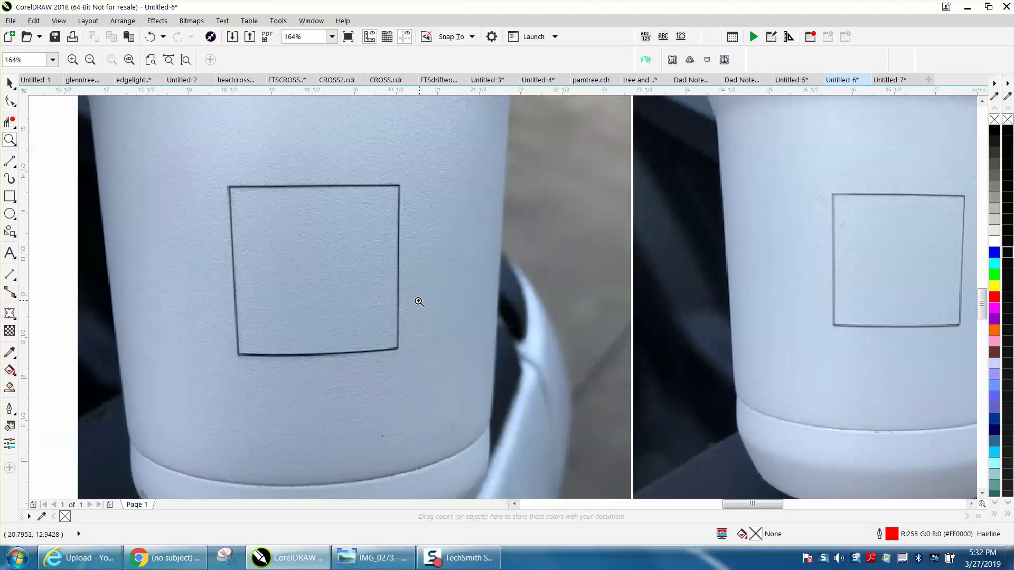
Step: Zoom in on the right cup photo's square to compare
scroll(340, 253, down, 3)
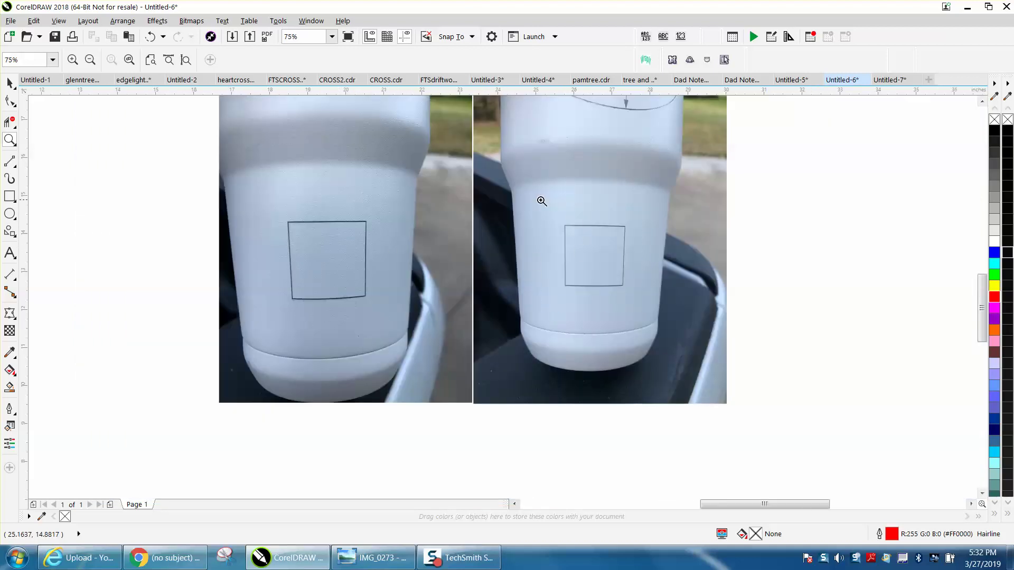
scroll(679, 335, up, 4)
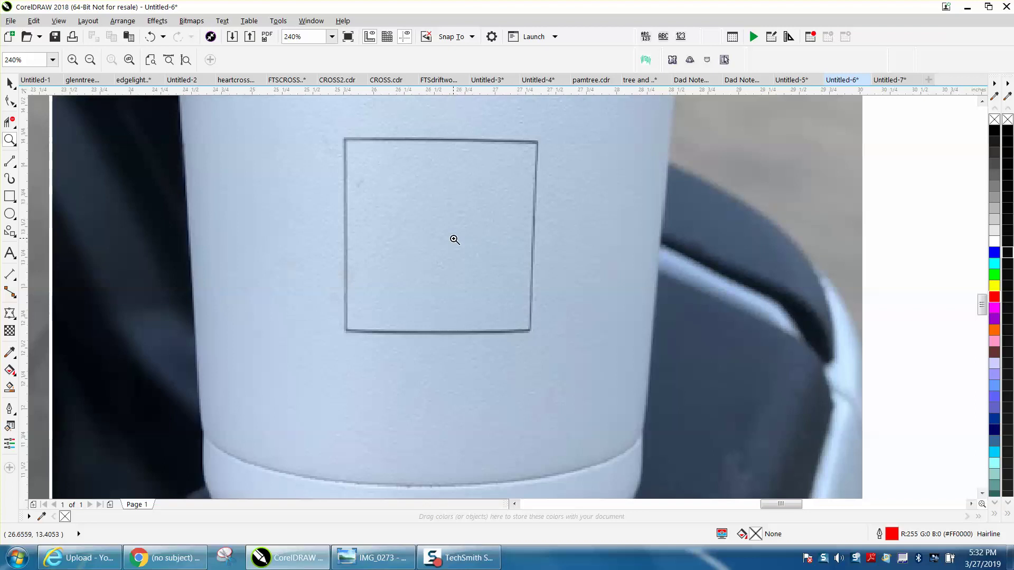
scroll(453, 238, down, 4)
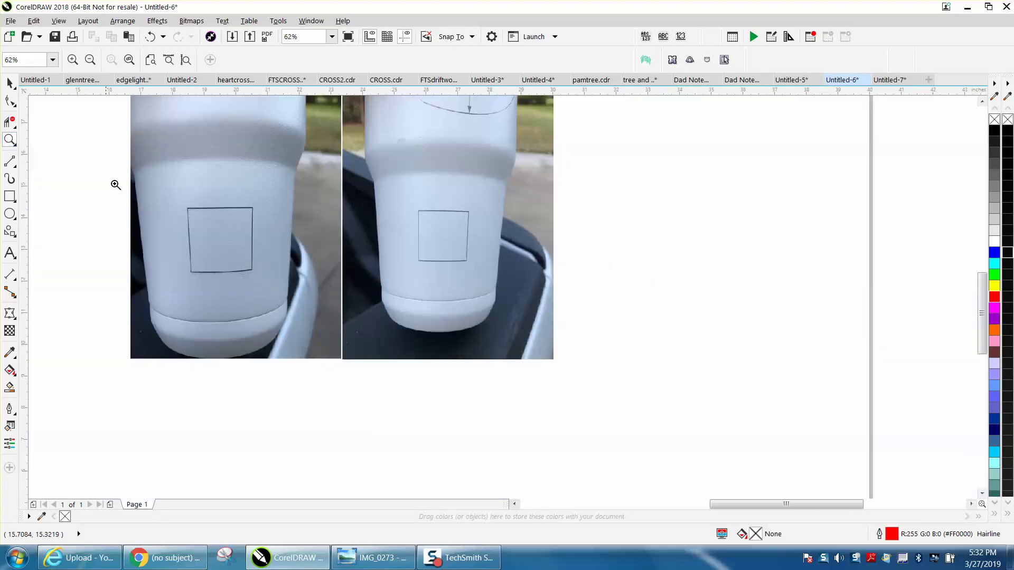
drag(347, 197, 575, 334)
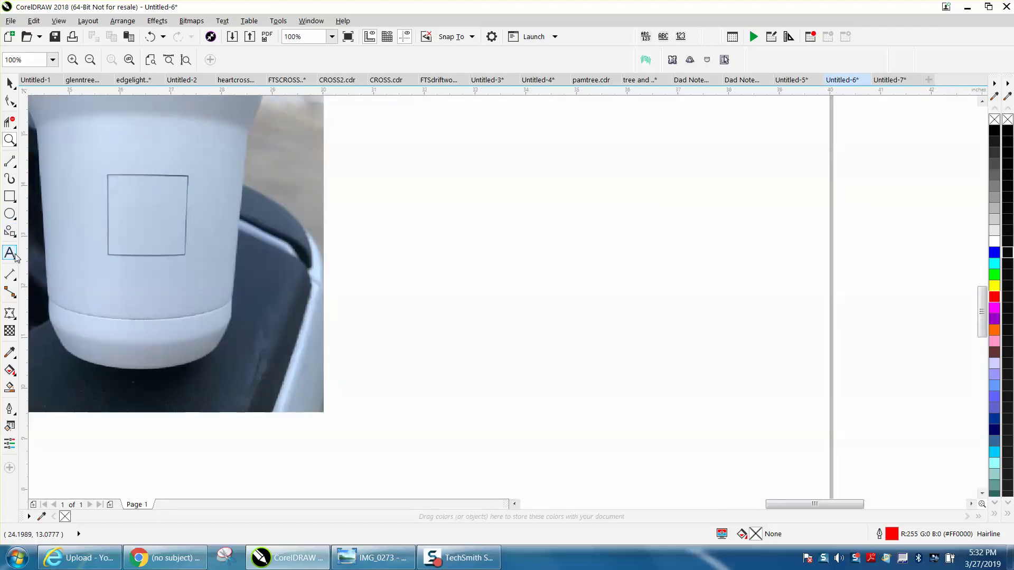
Step: Add parallel dimensions across the cup at the square's top (3.94") and bottom (3.75")
click(15, 284)
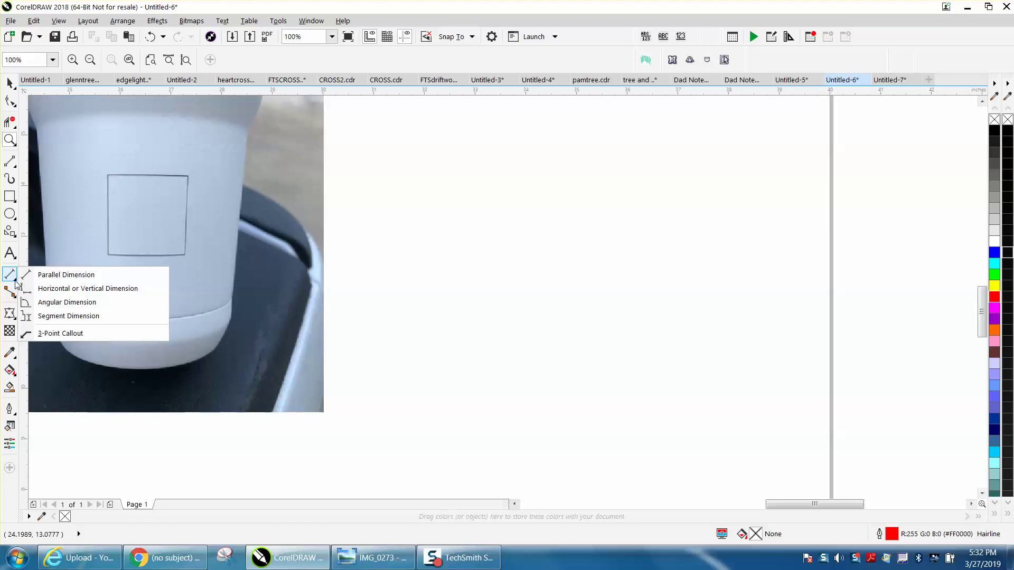
click(50, 275)
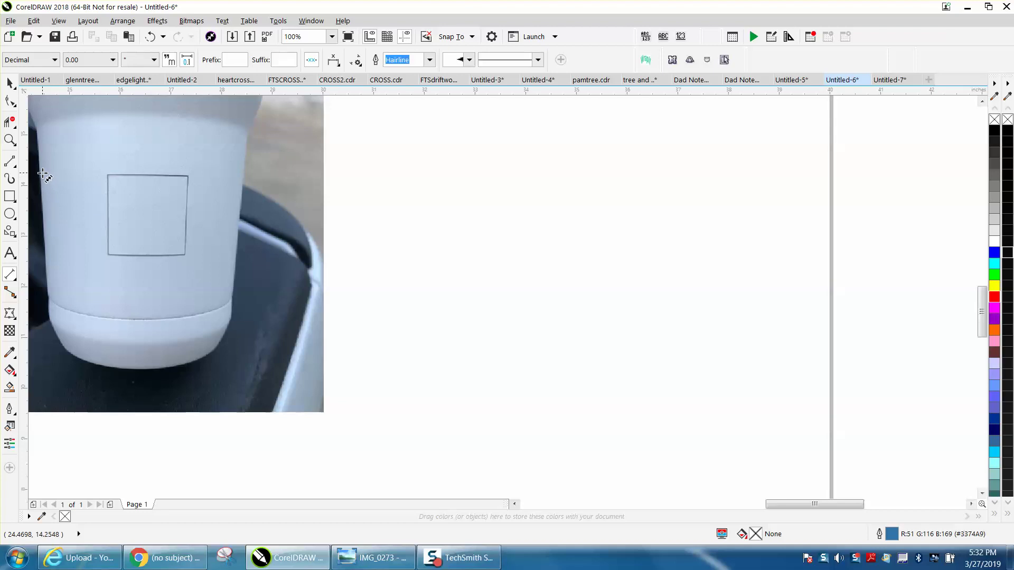
drag(42, 172, 243, 177)
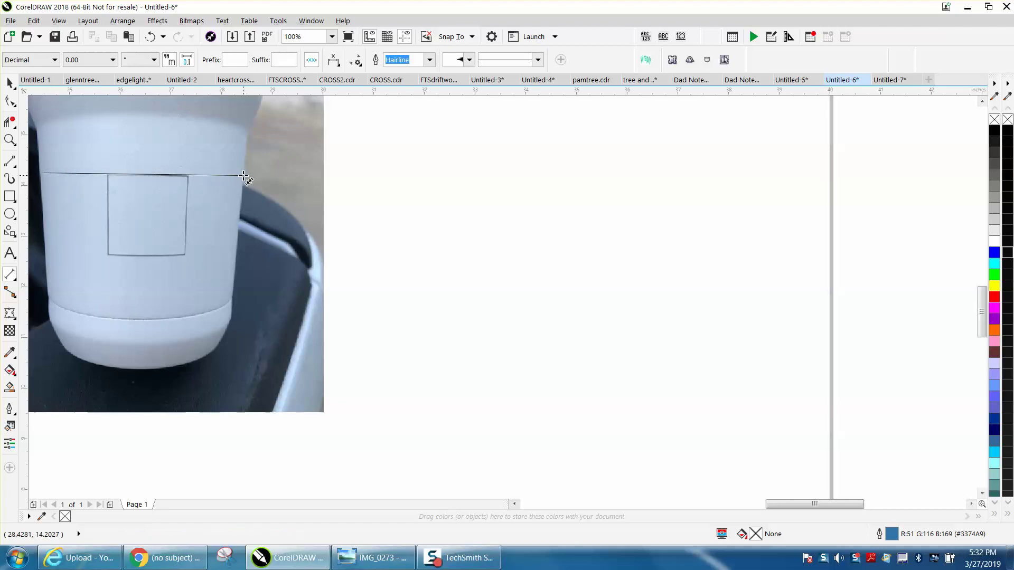
click(243, 175)
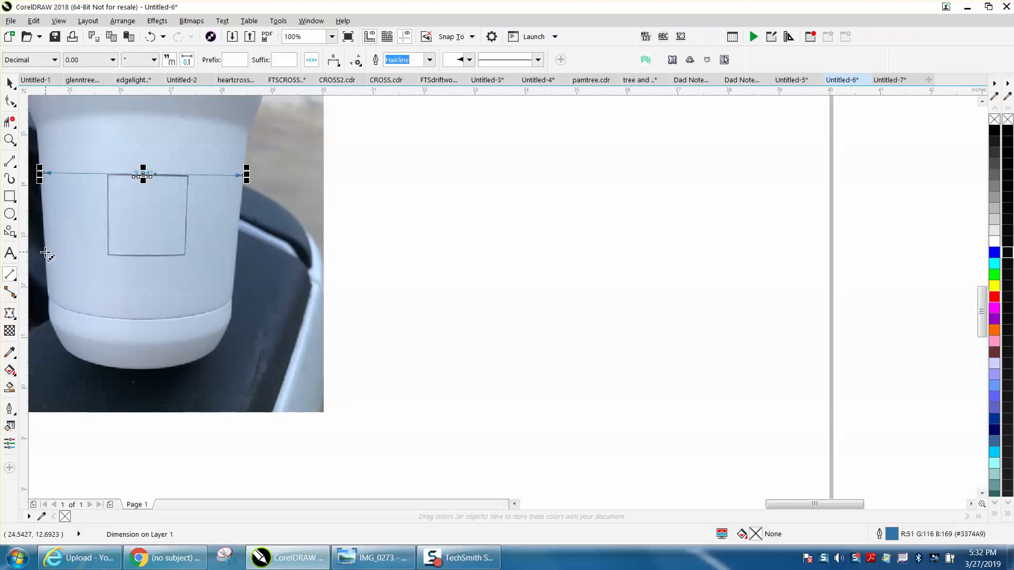
drag(44, 253, 229, 258)
click(231, 257)
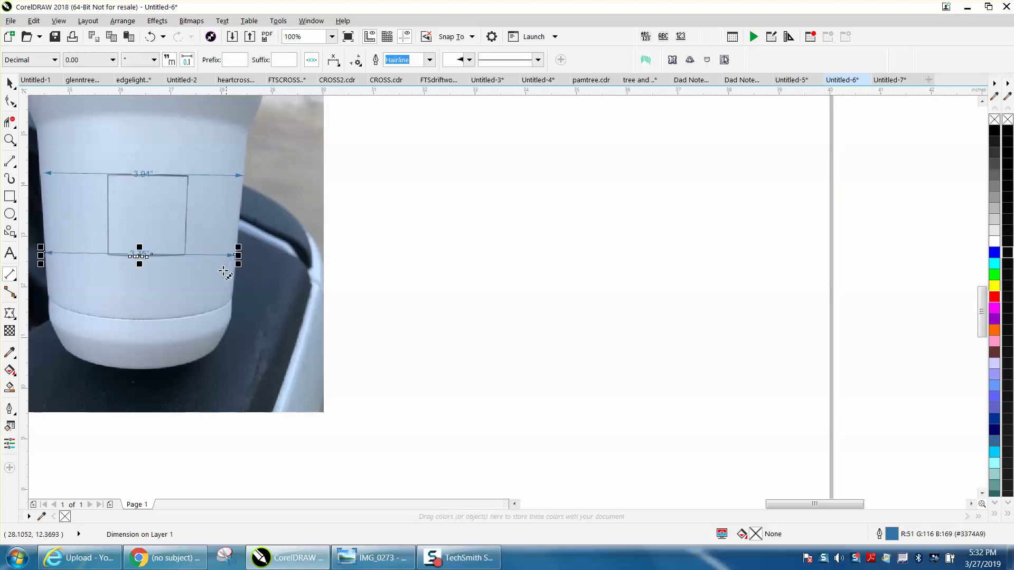
drag(126, 160, 196, 283)
scroll(197, 278, down, 2)
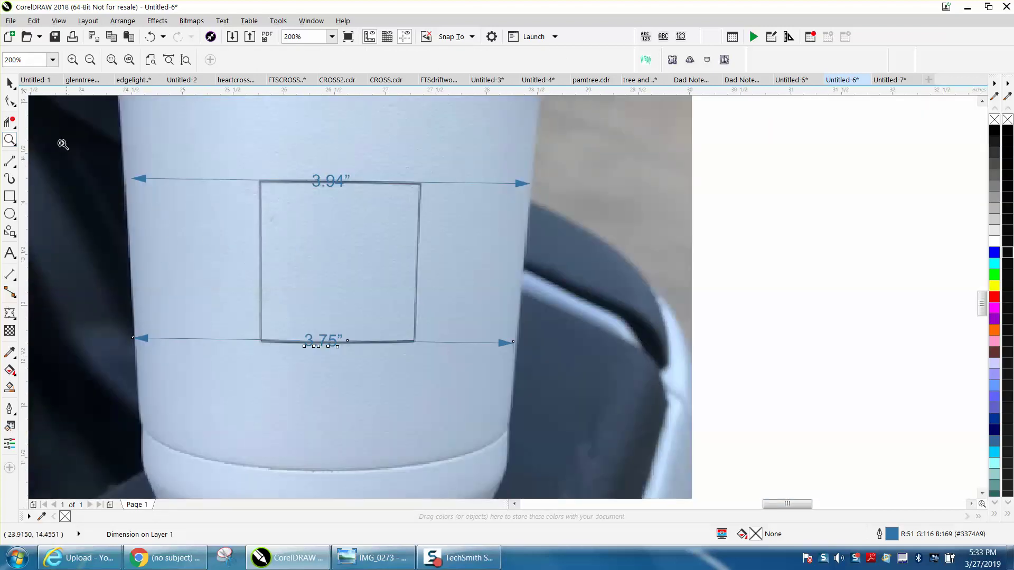
Step: Delete the 3.94" top dimension and redraw it edge to edge across the cup as 4.01"
click(10, 83)
click(142, 179)
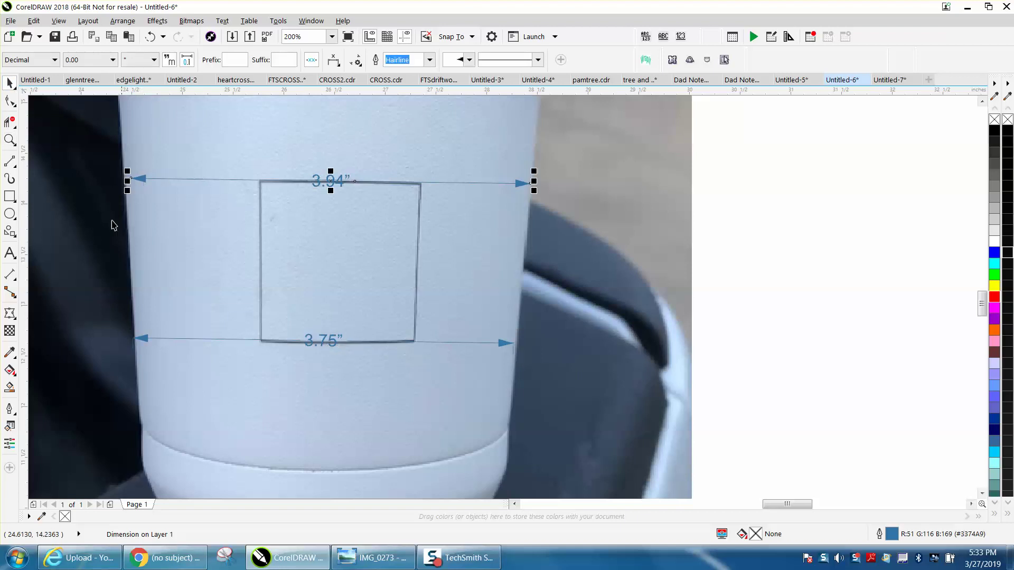
key(Delete)
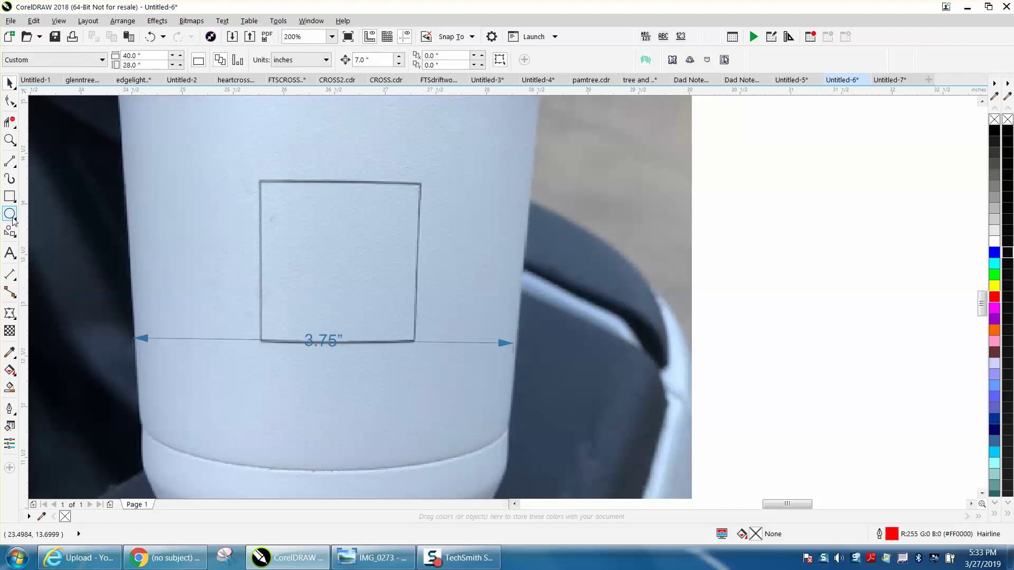
click(16, 285)
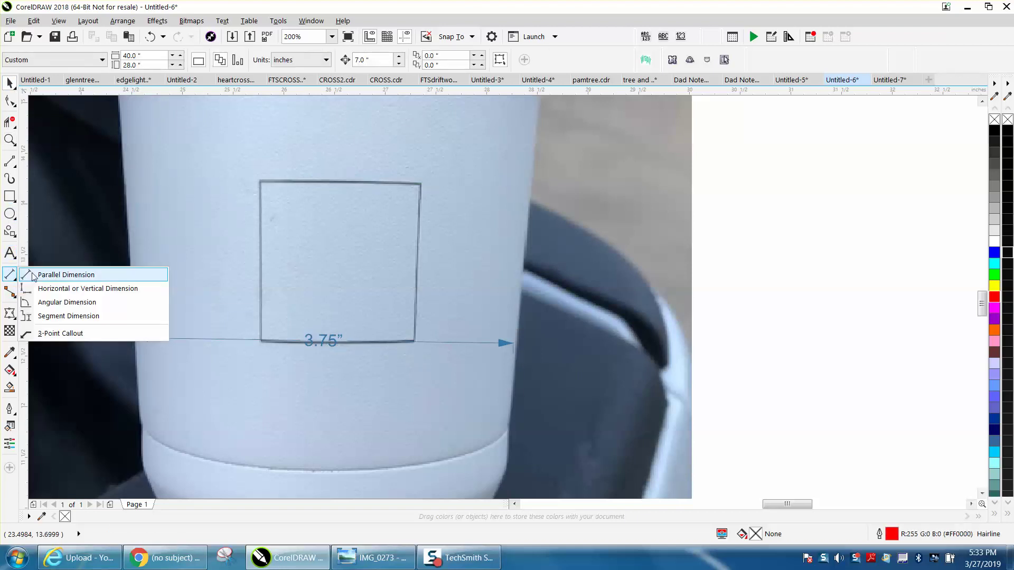
click(35, 275)
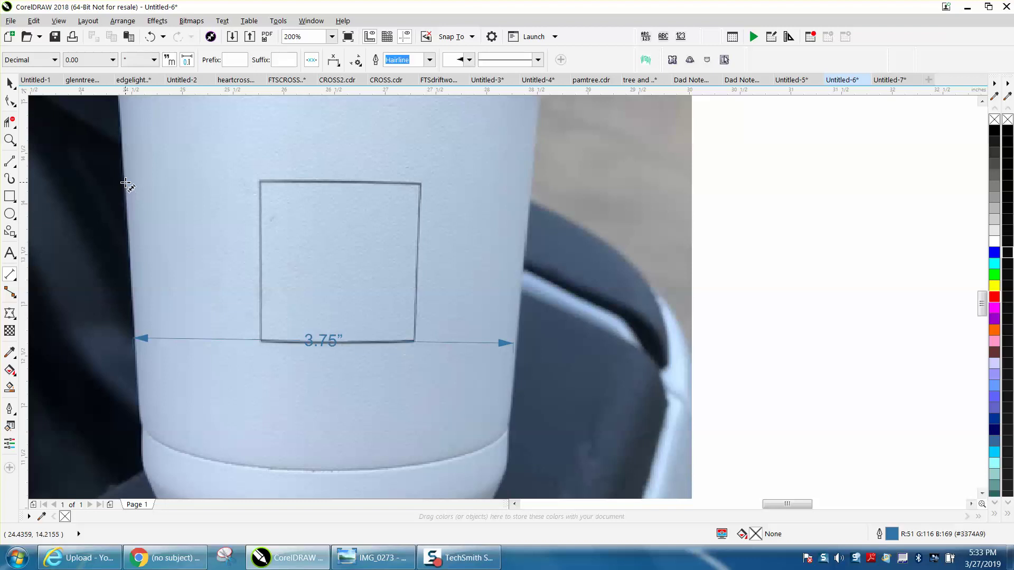
drag(126, 181, 532, 186)
click(533, 185)
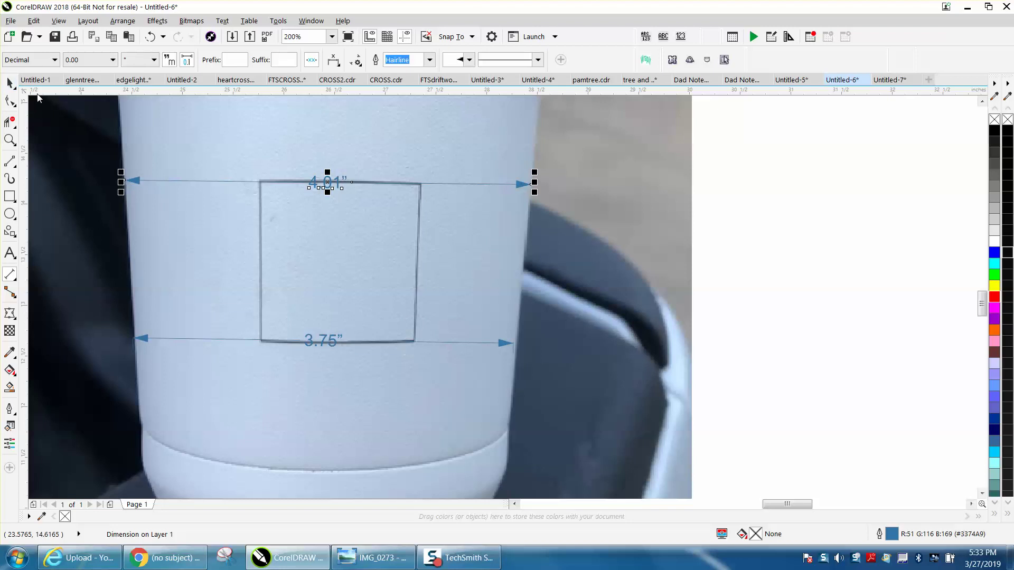
click(10, 83)
scroll(246, 268, down, 1)
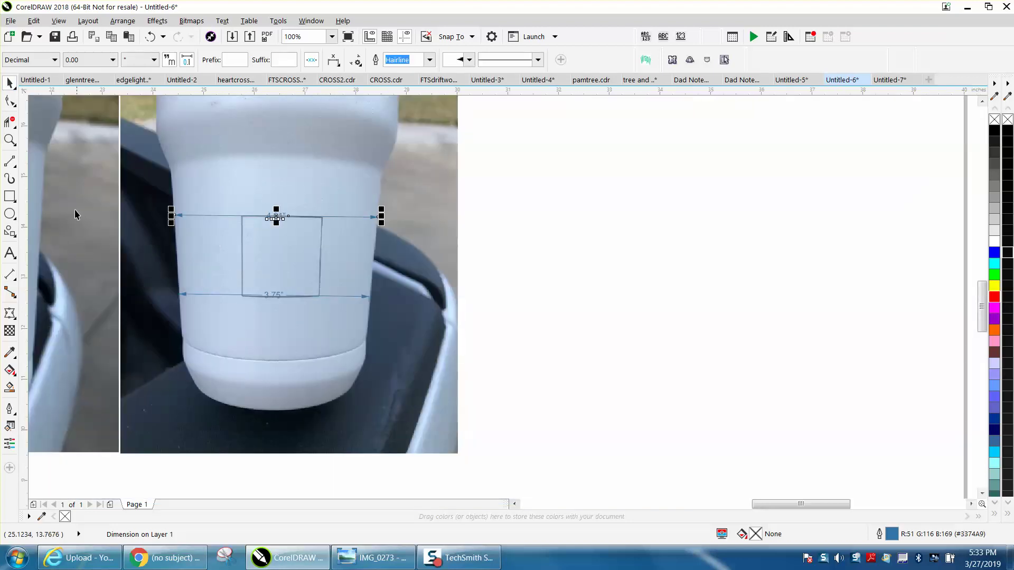
Step: Draw a rectangle in the blank area beside the photo and size it 3.106" wide by 1.0" tall
click(10, 197)
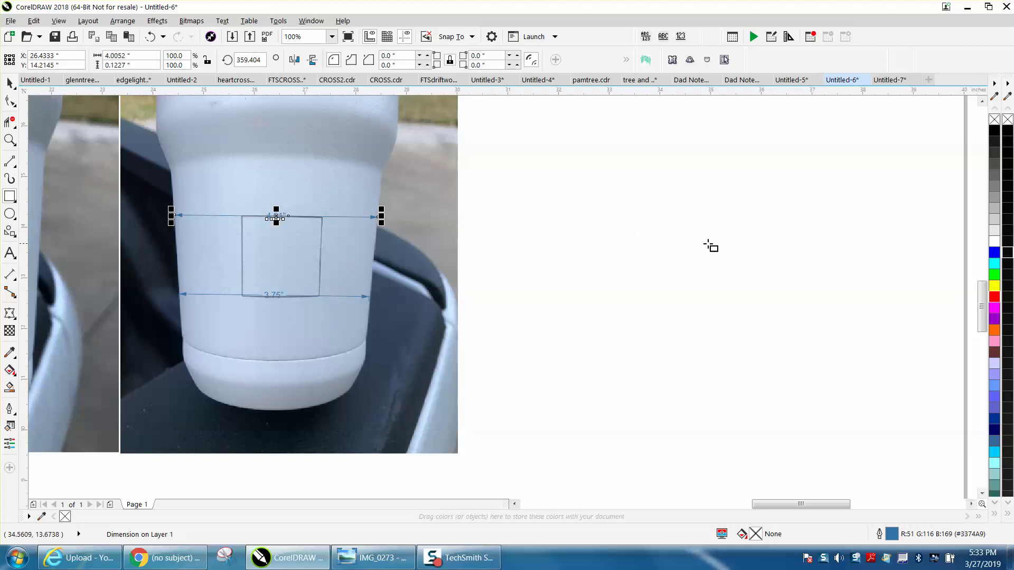
drag(715, 242, 644, 290)
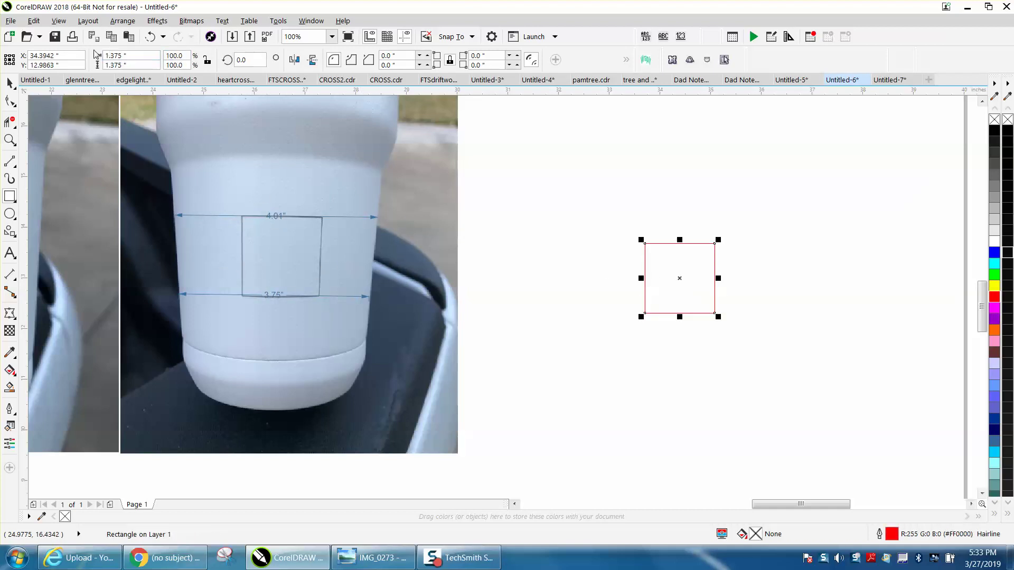
double_click(129, 65)
text(1)
key(Return)
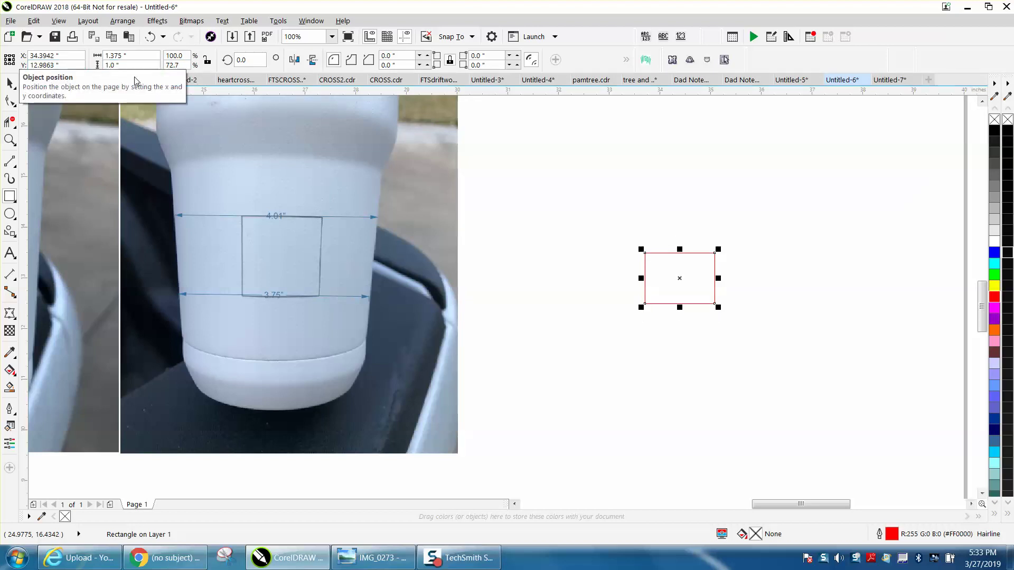
double_click(127, 55)
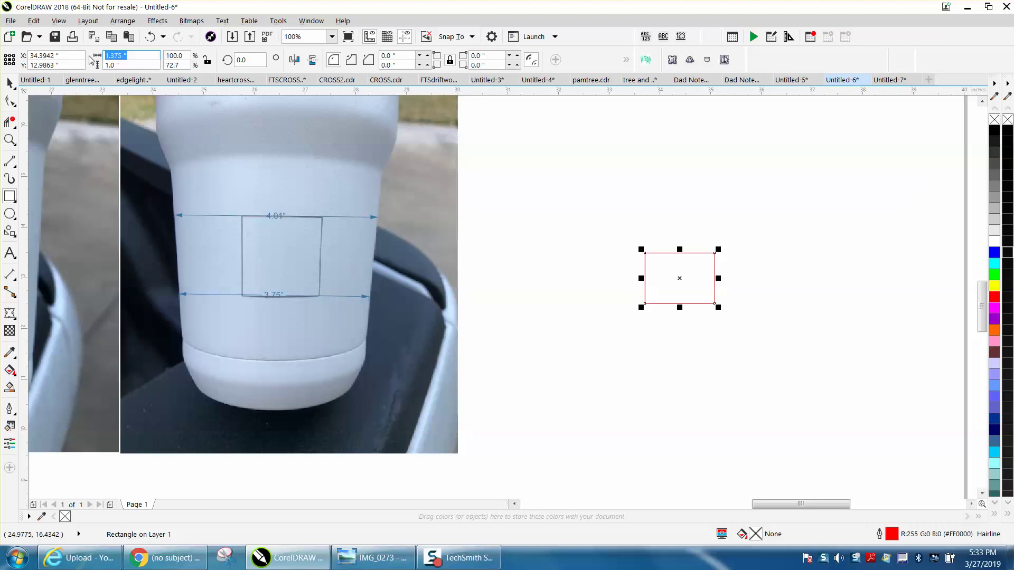
text(3.148)
key(Return)
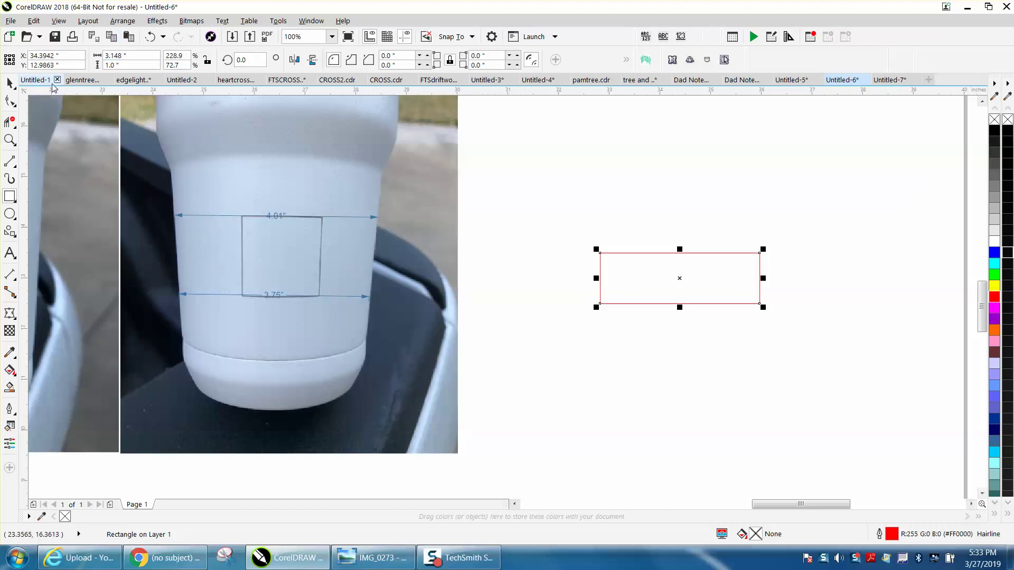
click(11, 84)
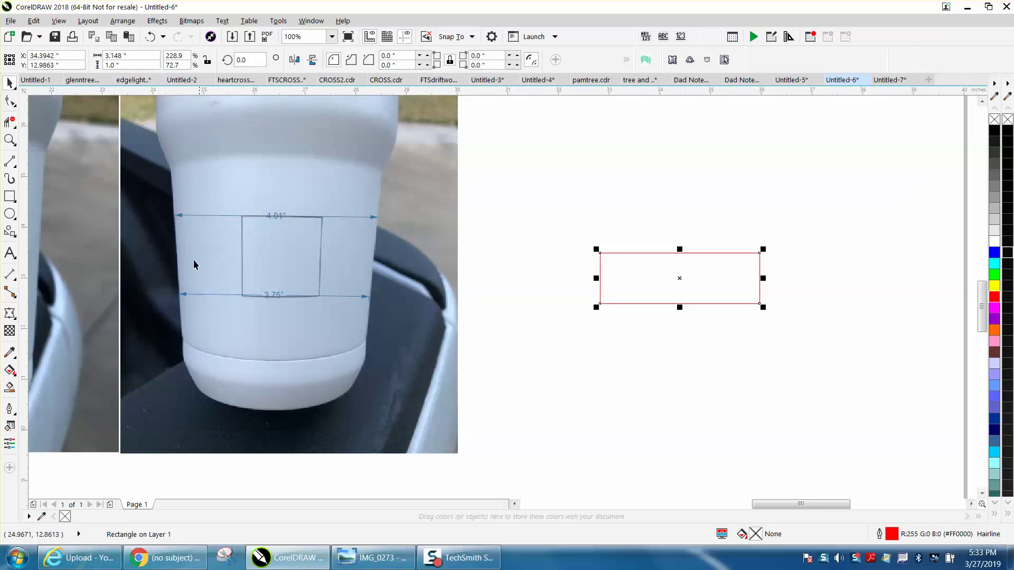
click(131, 55)
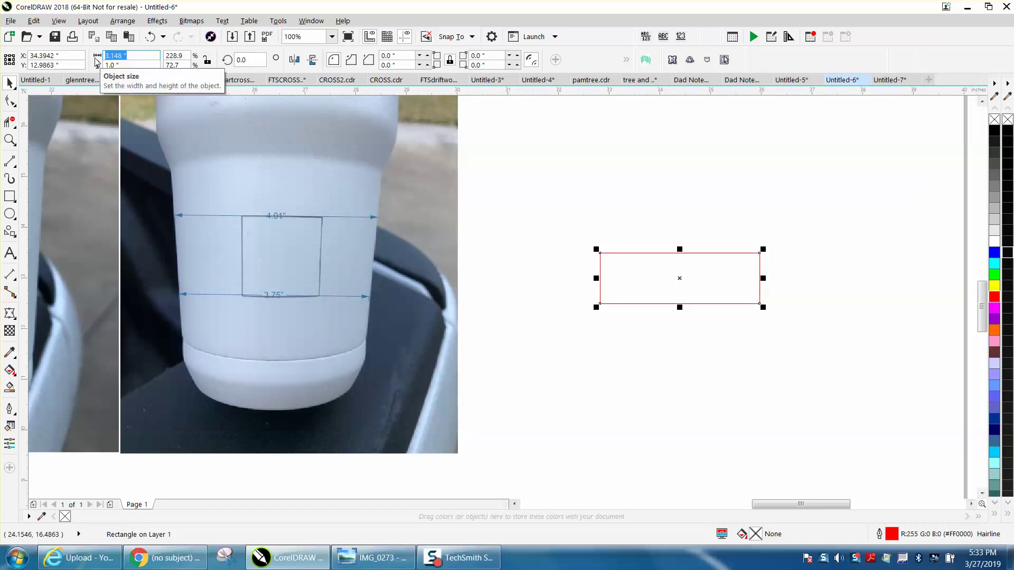
text(3)
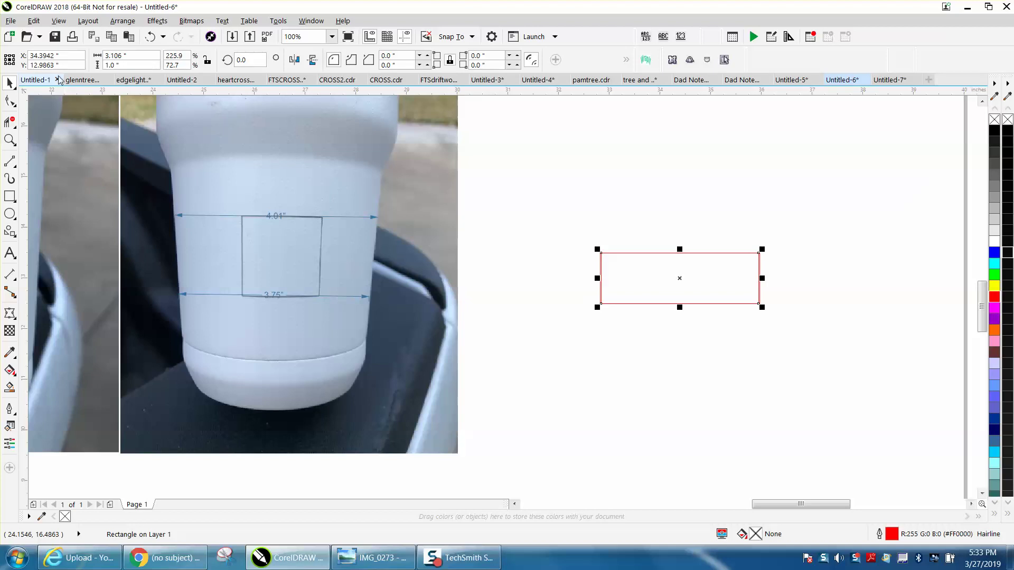
click(10, 140)
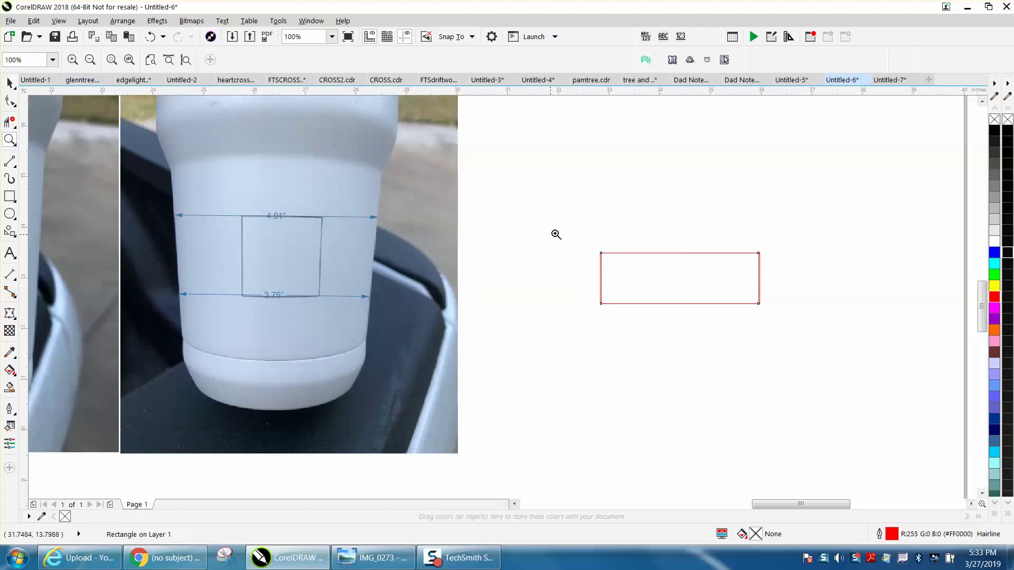
Step: Draw slanted 2-point lines down from both top corners and delete the original vertical left side
drag(556, 234, 783, 351)
drag(246, 132, 881, 369)
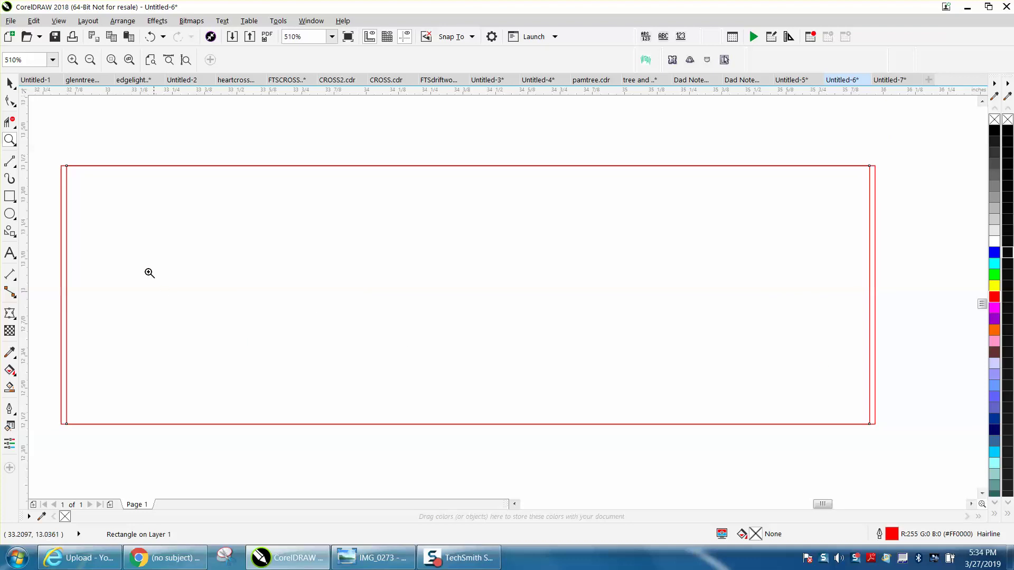
click(16, 167)
click(47, 177)
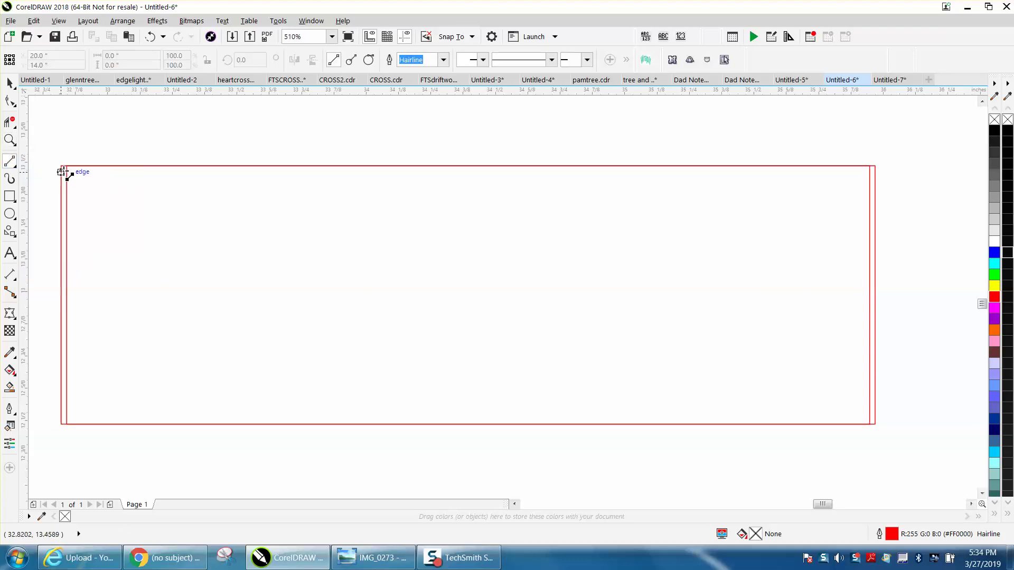
drag(61, 166, 66, 423)
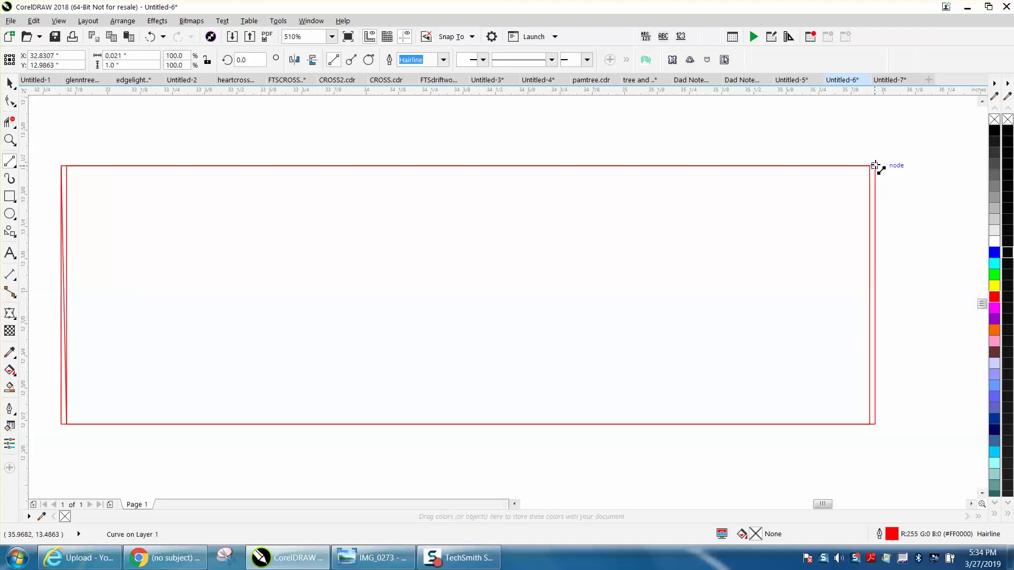
drag(876, 166, 871, 424)
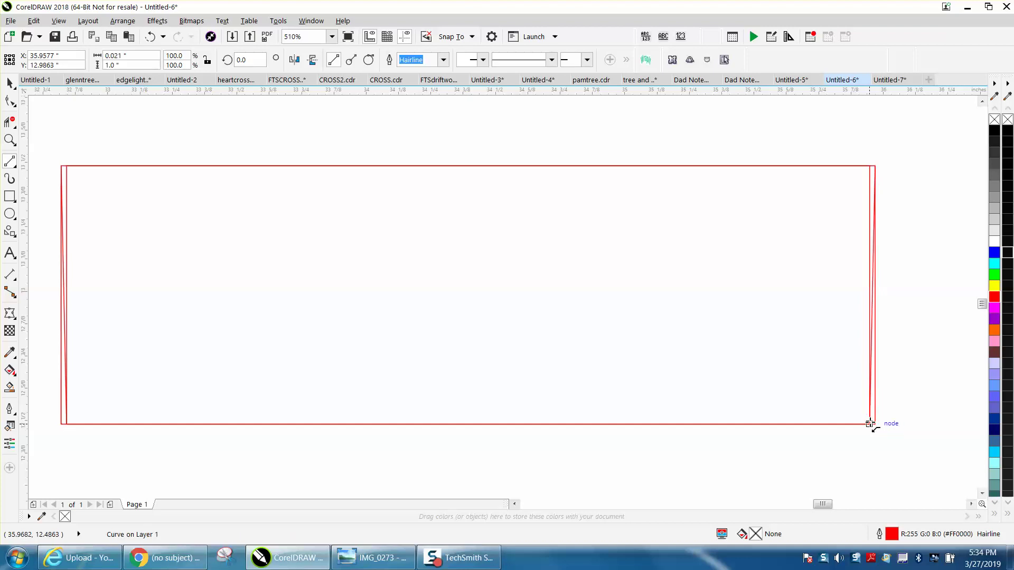
click(10, 122)
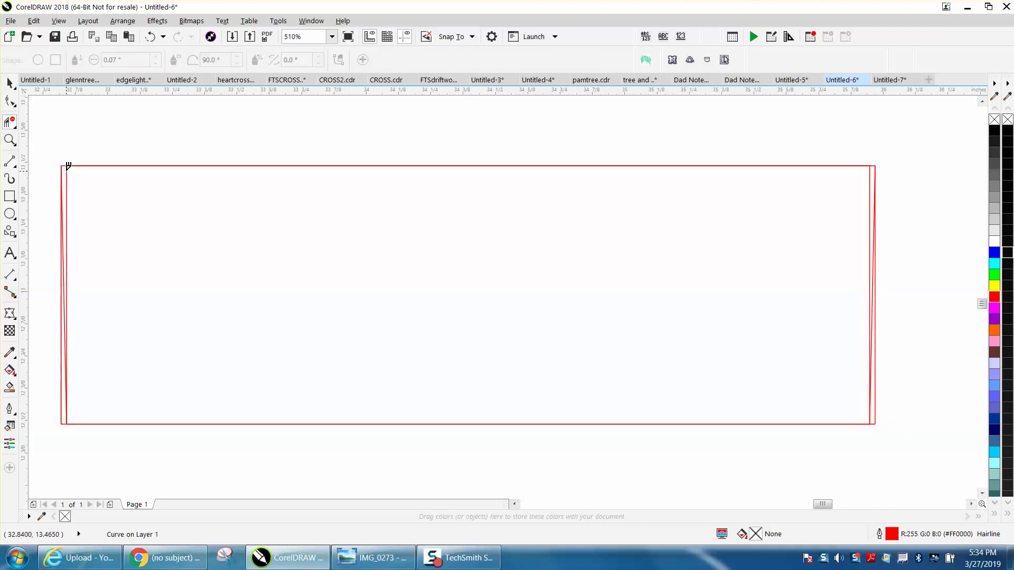
click(69, 166)
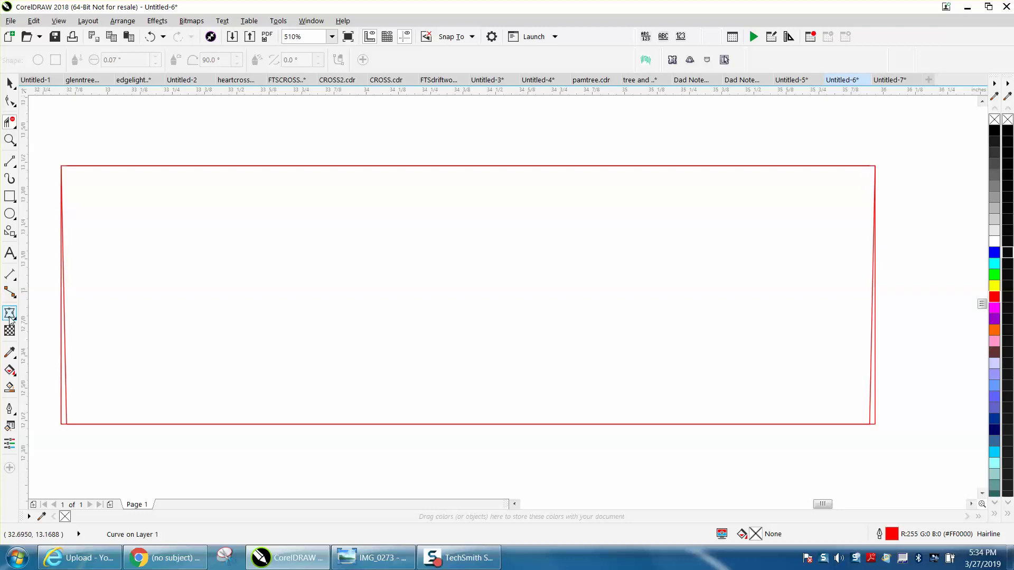
click(10, 388)
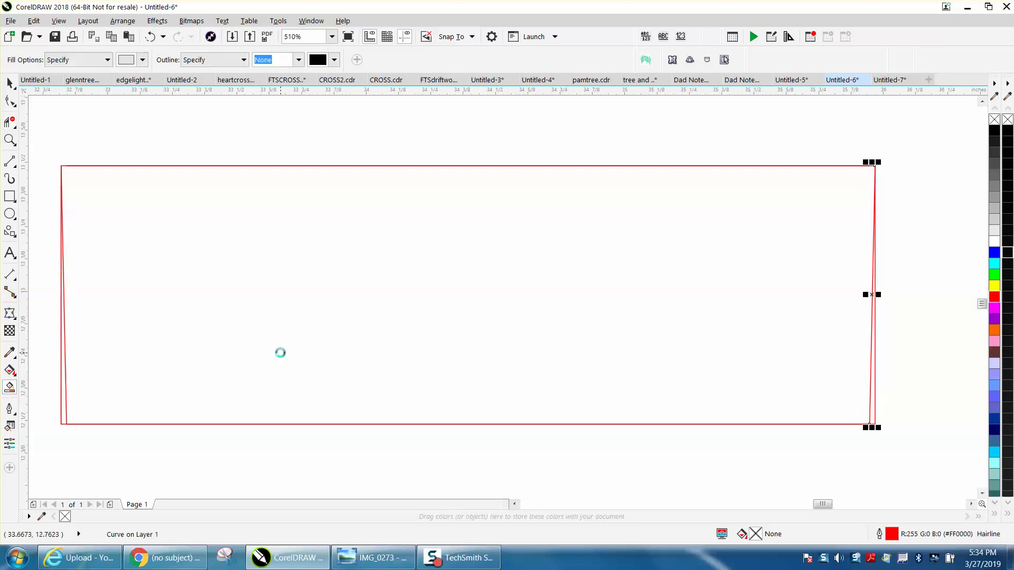
Step: Fill the tapered outline as a new black shape and move it up off the outline
click(281, 353)
scroll(349, 351, down, 2)
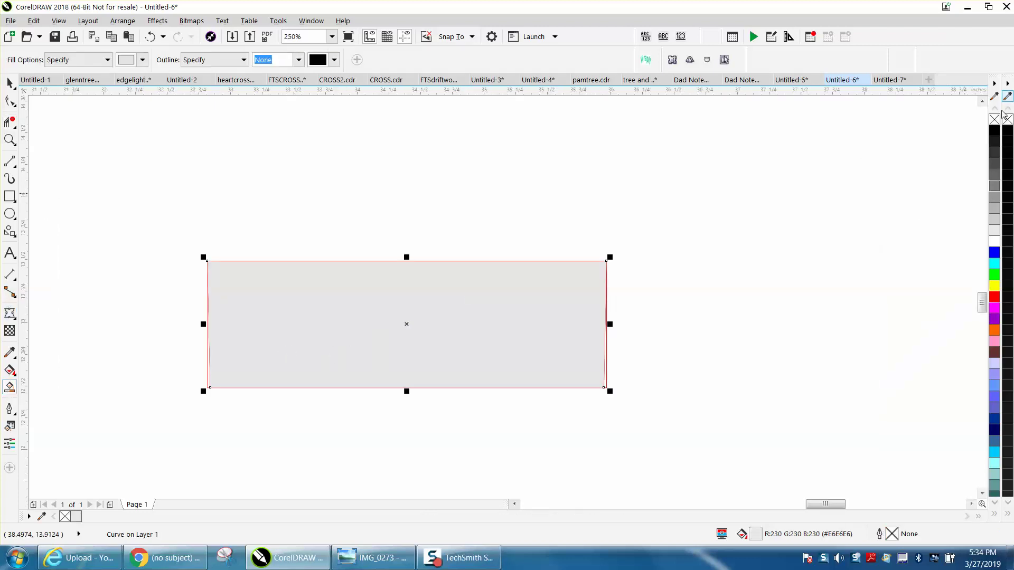
click(994, 131)
scroll(553, 285, down, 2)
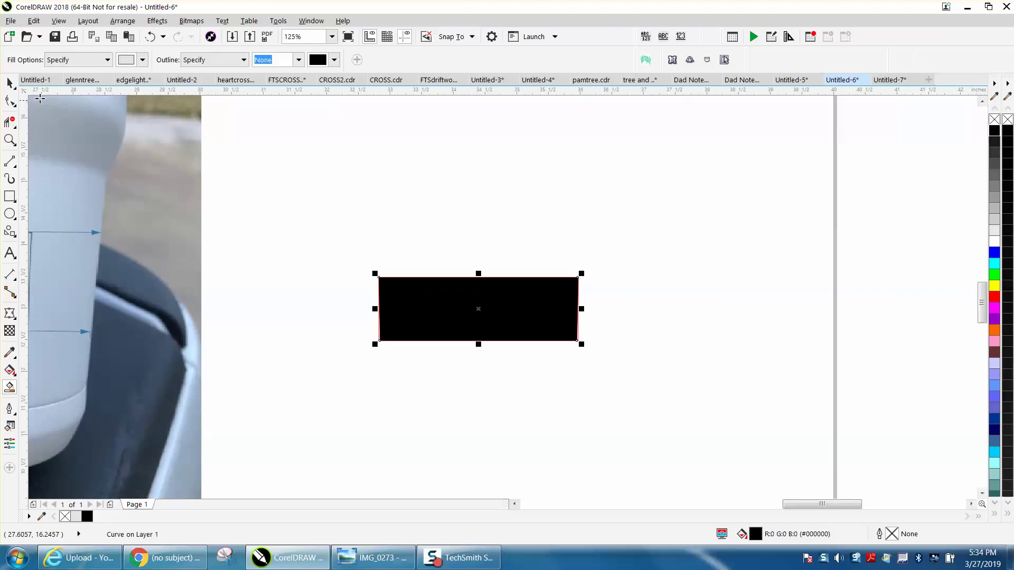
click(9, 82)
drag(478, 309, 467, 207)
Step: Delete the leftover red outline and set the black shape to No Fill
drag(361, 259, 660, 387)
key(Delete)
click(531, 222)
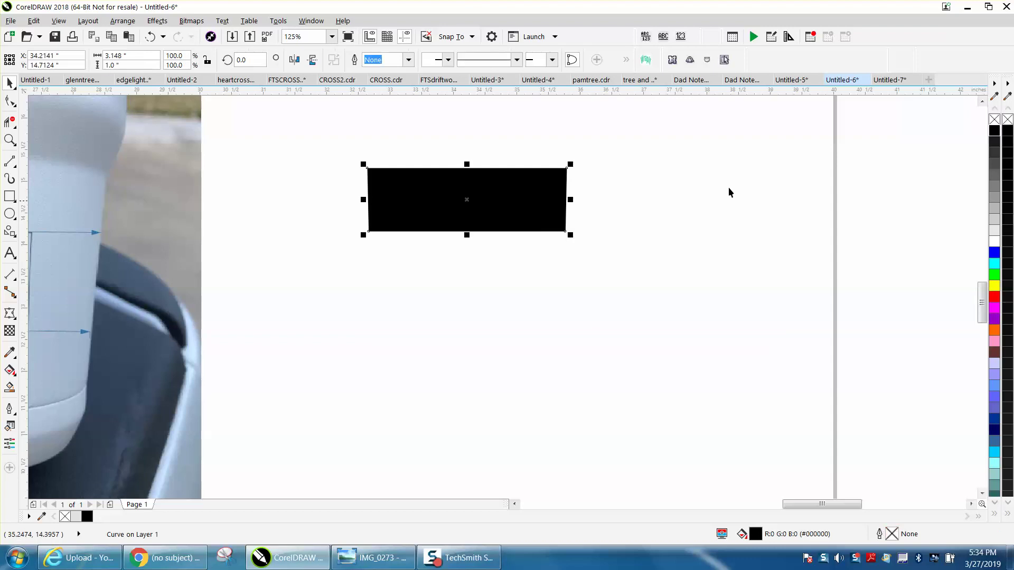
click(995, 119)
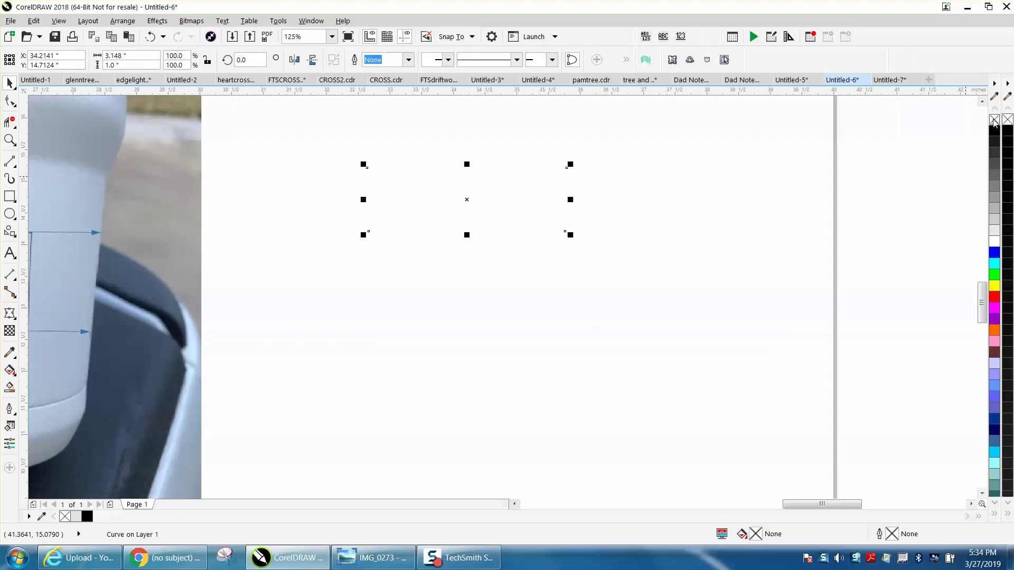
Step: Give the empty shape a red outline and rotate it 270° upright
right_click(995, 296)
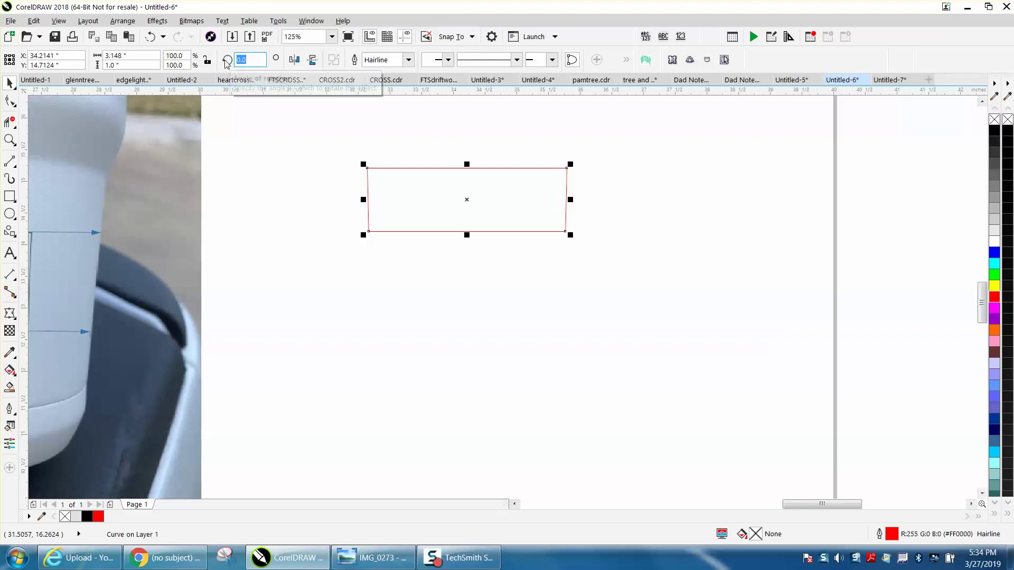
text(270)
key(Return)
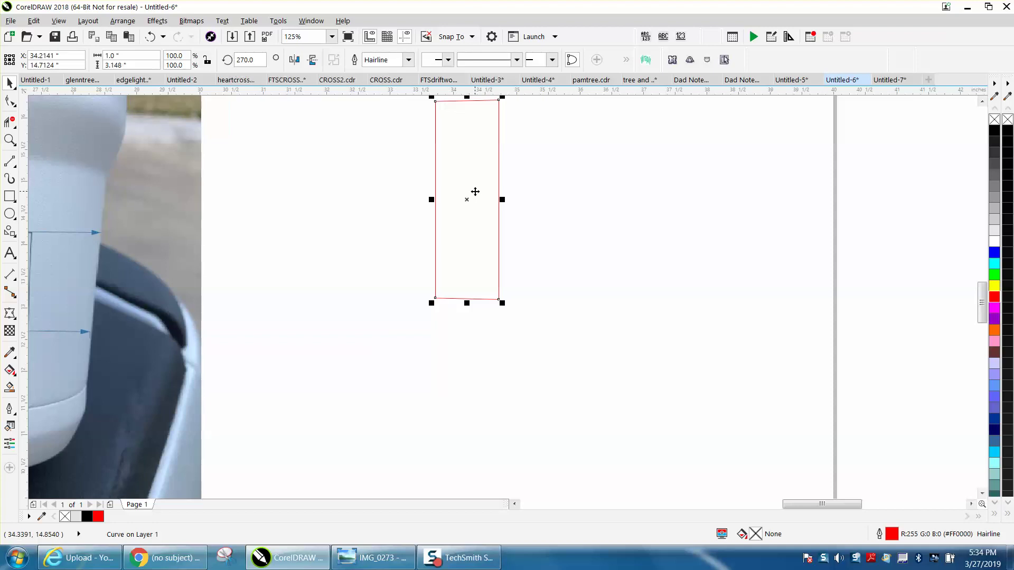
Step: Zoom in on the left cup's square, then on the red rectangle, to compare them
scroll(515, 206, down, 2)
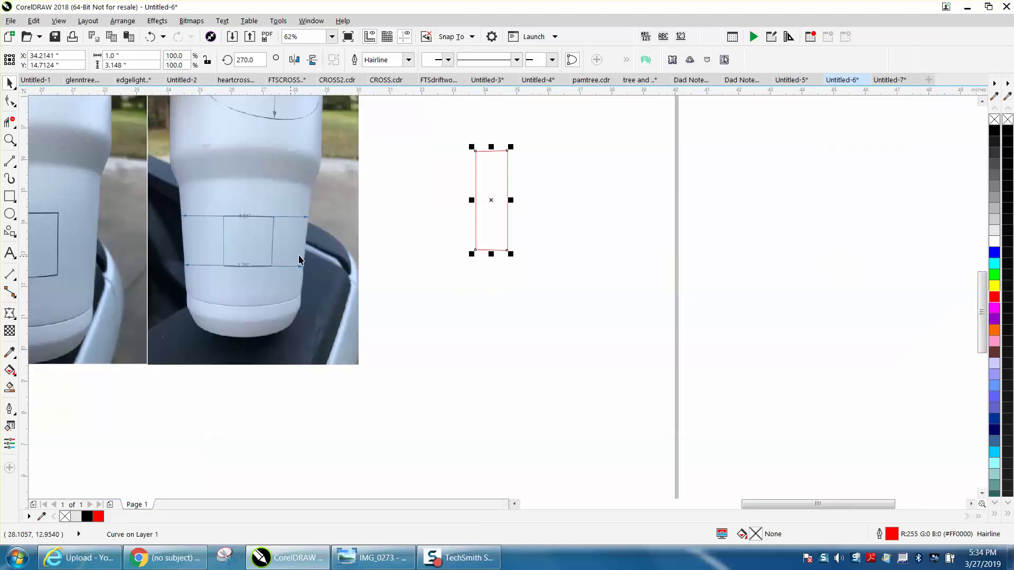
scroll(304, 259, down, 2)
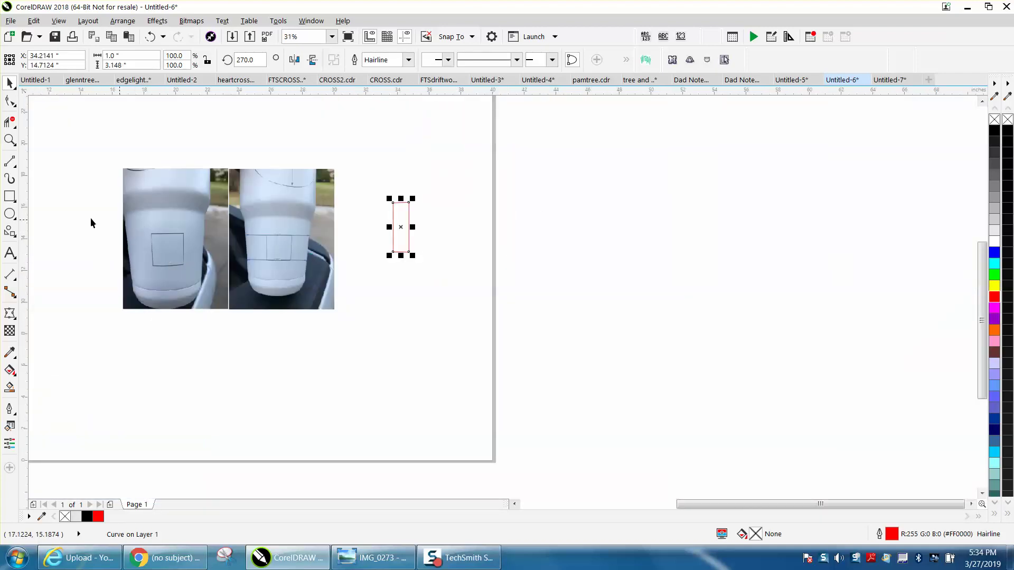
click(9, 140)
drag(135, 215, 222, 279)
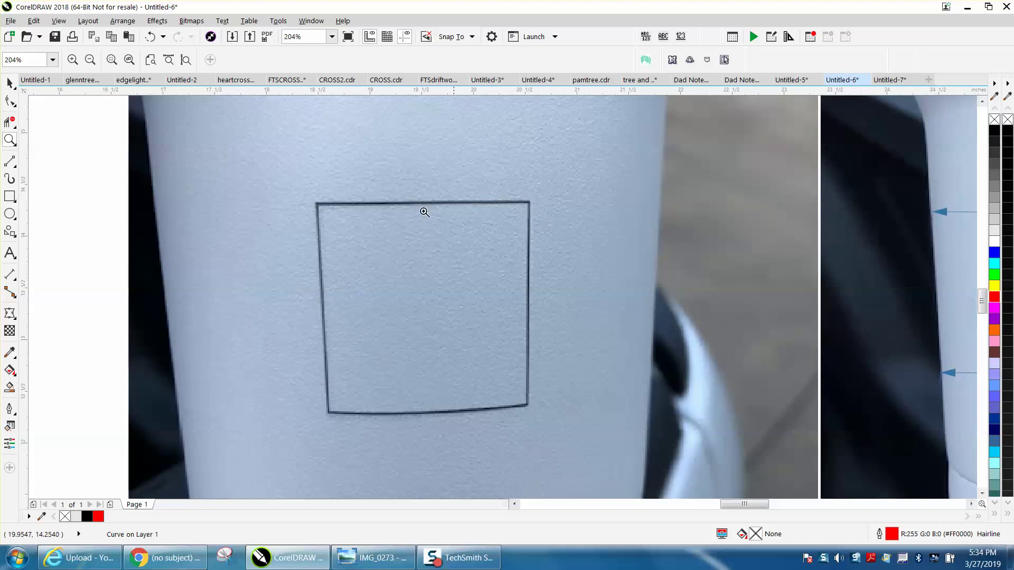
scroll(402, 307, down, 2)
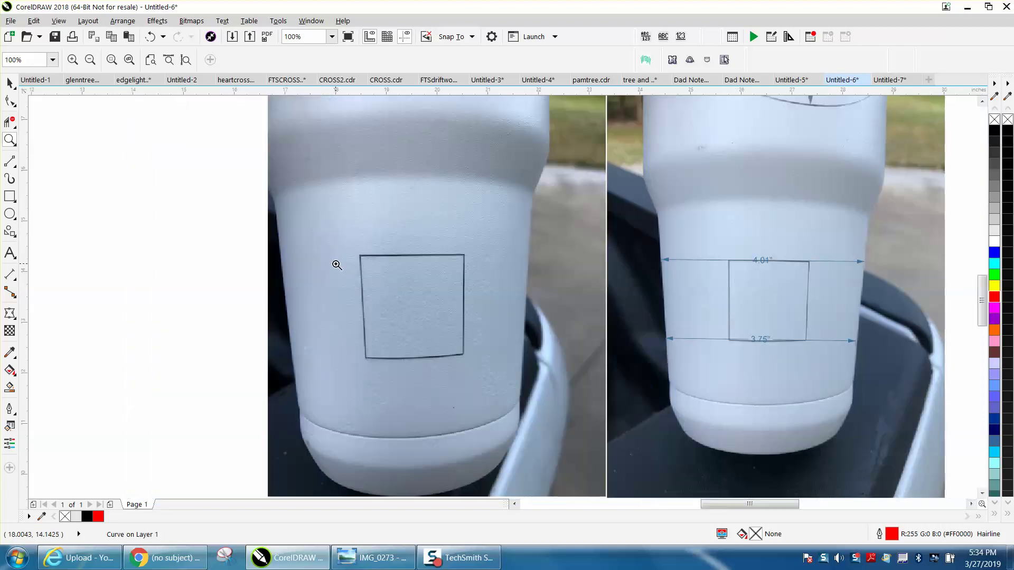
scroll(337, 265, down, 1)
drag(715, 195, 813, 323)
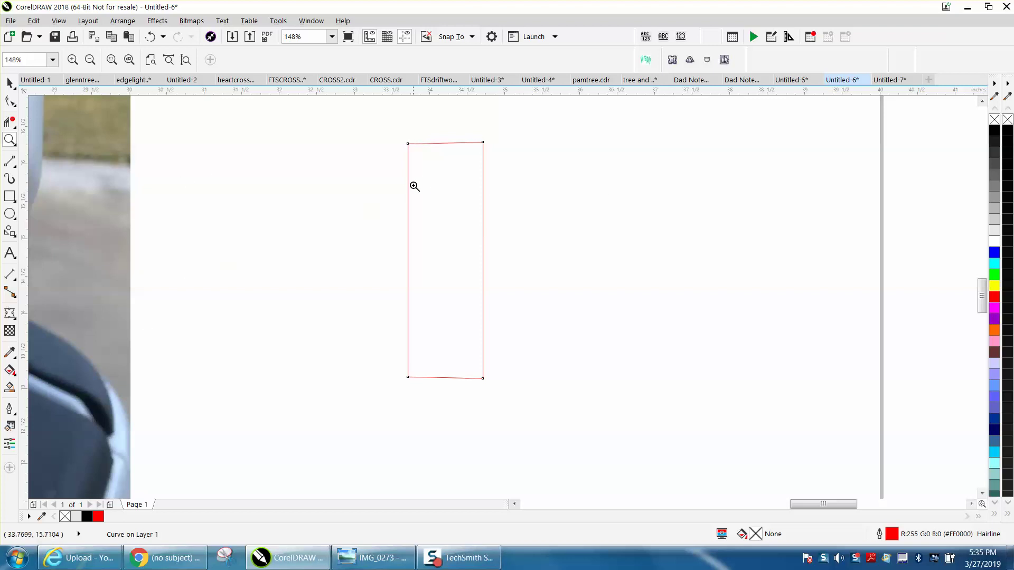
Step: Add a parallel dimension along the rectangle's left side, reading 3.11"
click(10, 83)
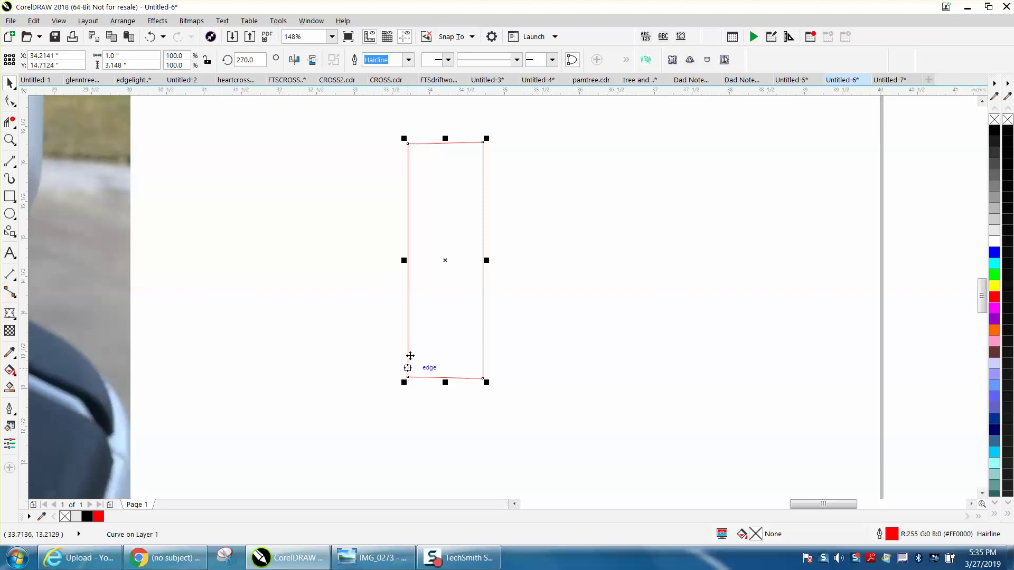
click(15, 278)
click(45, 275)
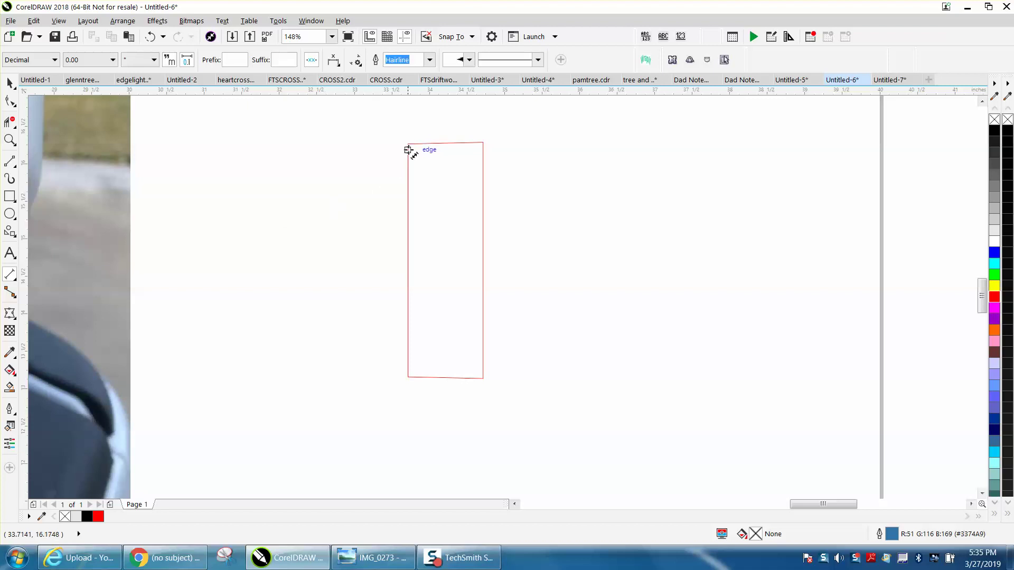
drag(409, 144, 408, 376)
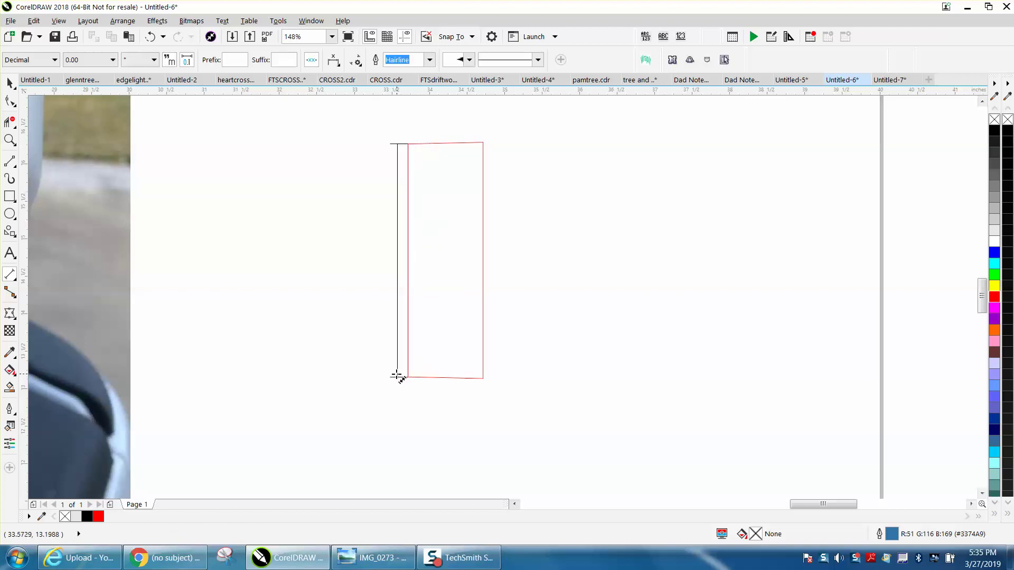
click(398, 377)
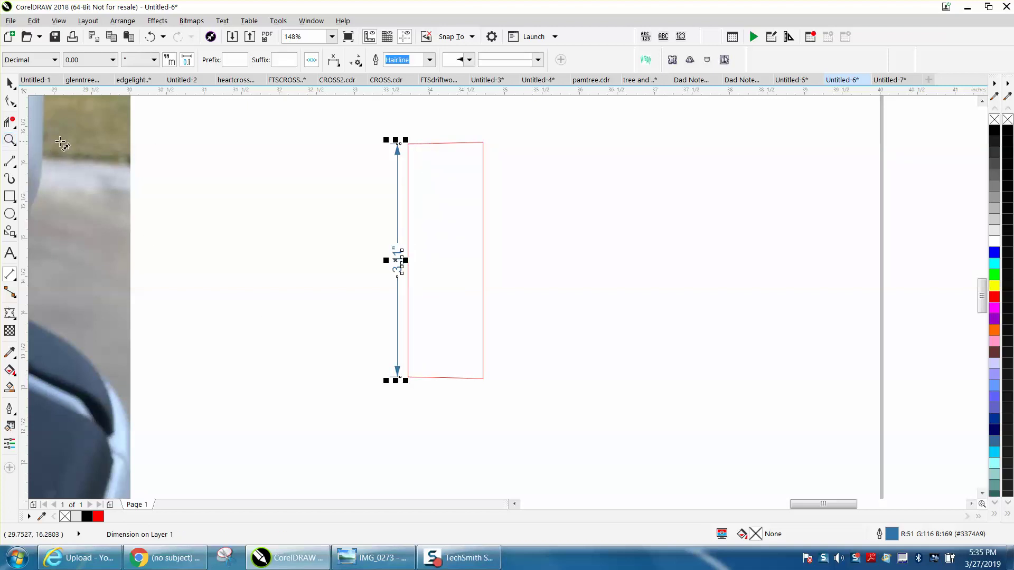
Step: Zoom in and drag the rectangle's top edge down, shortening it to 1.112" tall
click(9, 140)
drag(361, 113, 618, 397)
click(9, 83)
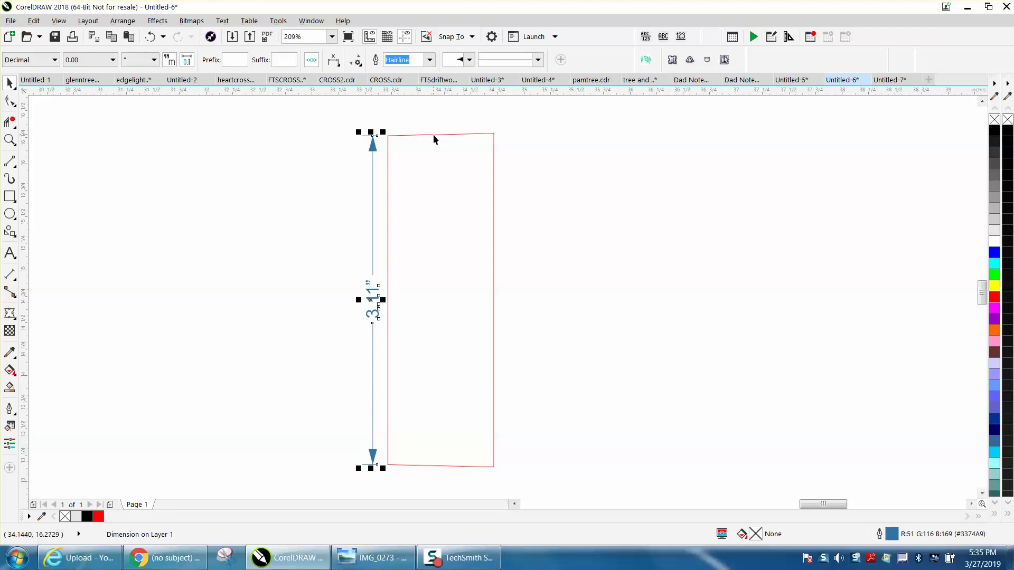
drag(433, 135, 445, 346)
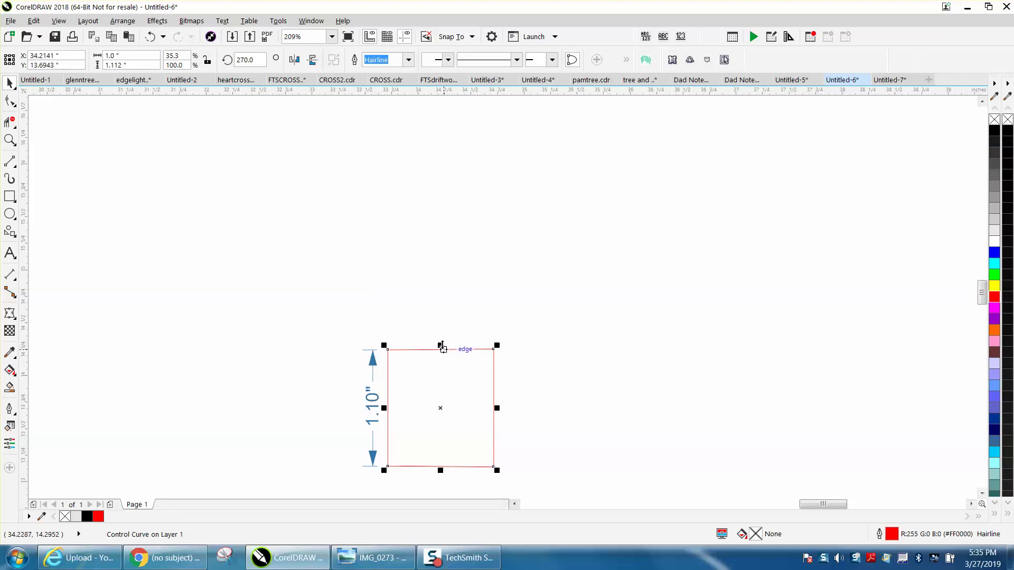
Step: Drag the box's top edge, try a 40% width scale, then undo the narrowing
mouse_move(443, 347)
mouse_down()
mouse_move(443, 358)
mouse_move(441, 329)
mouse_up()
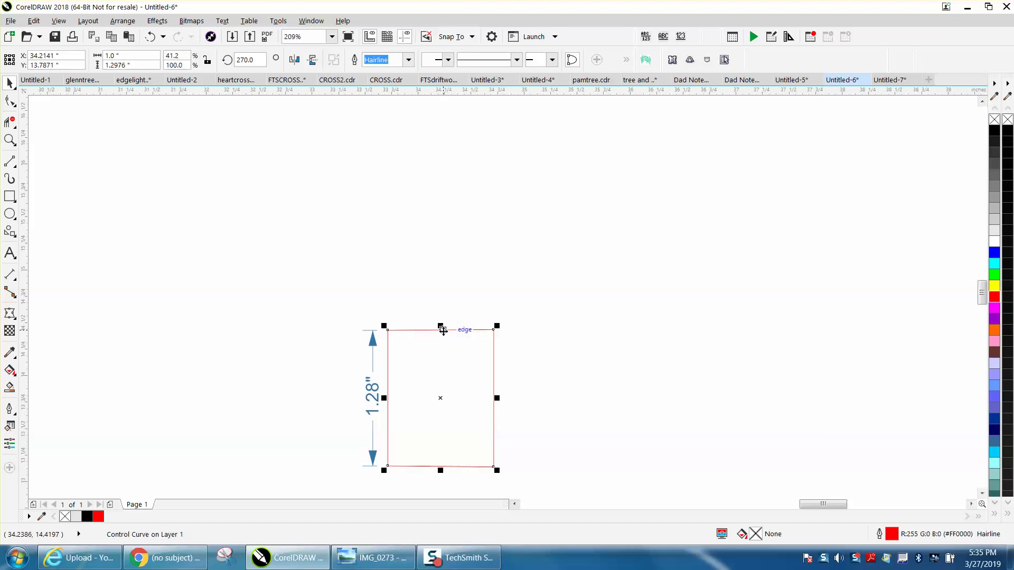
click(182, 55)
text(4)
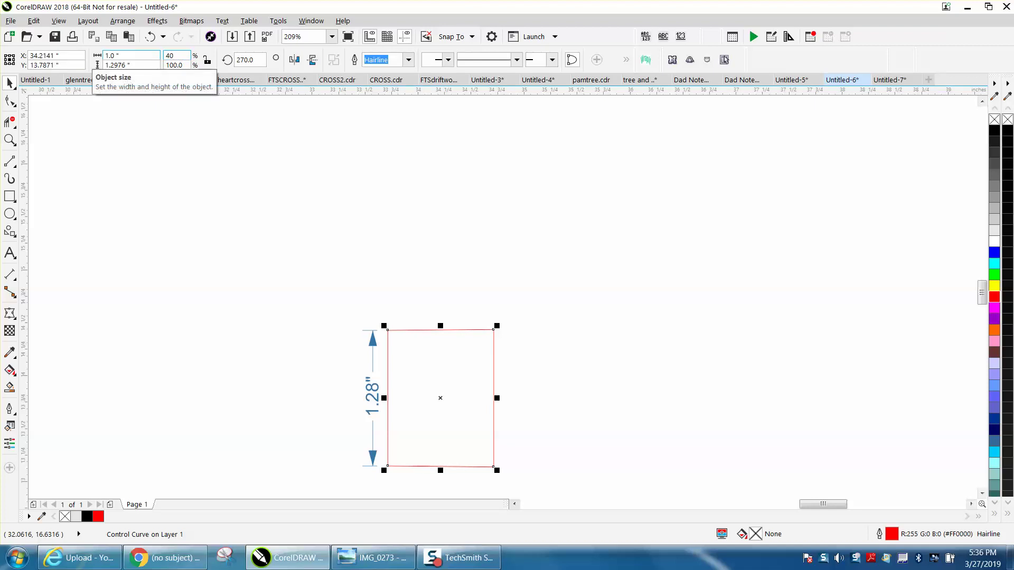
text(0)
key(Return)
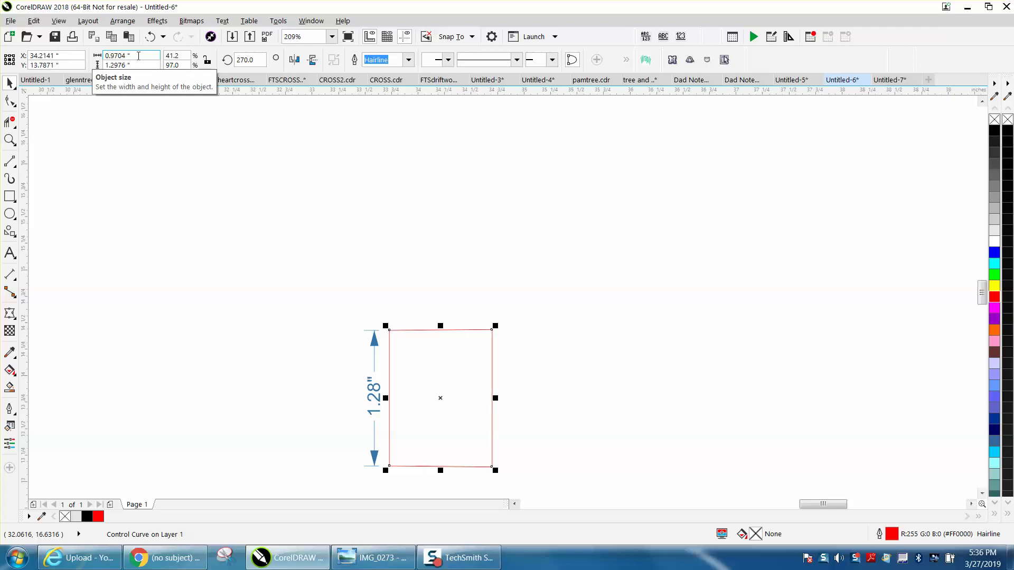
click(163, 56)
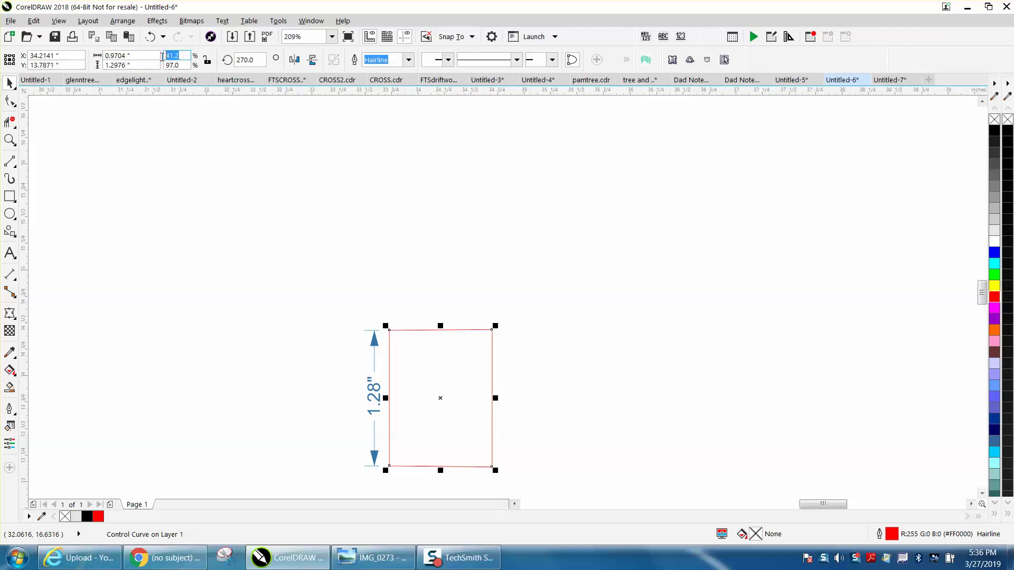
text(4)
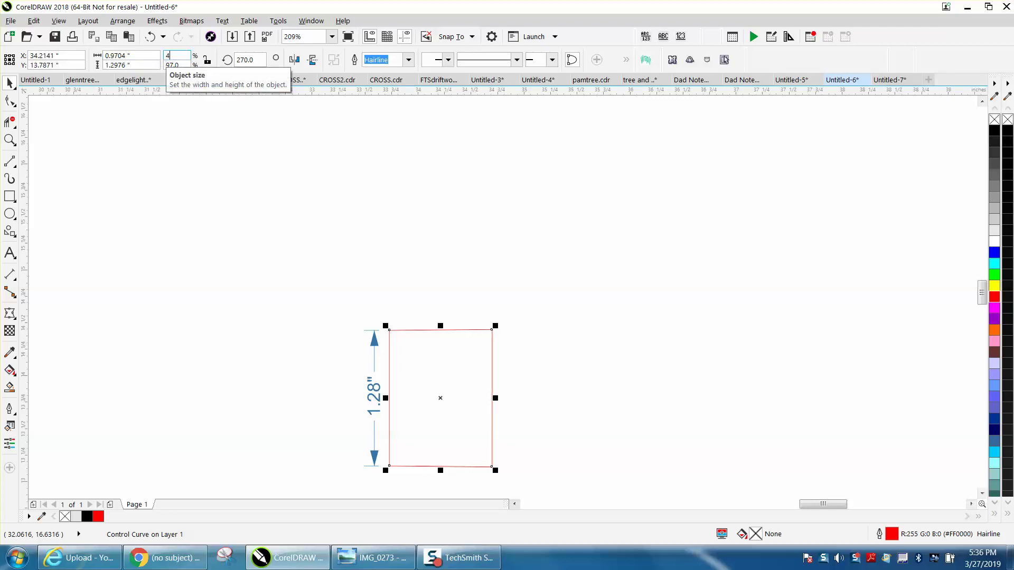
text(0)
key(Return)
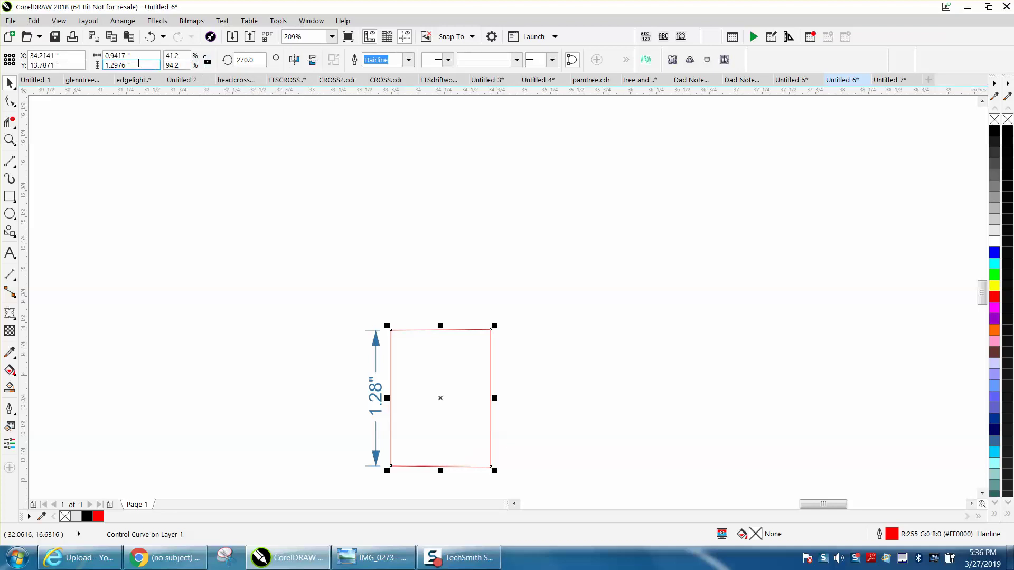
click(148, 39)
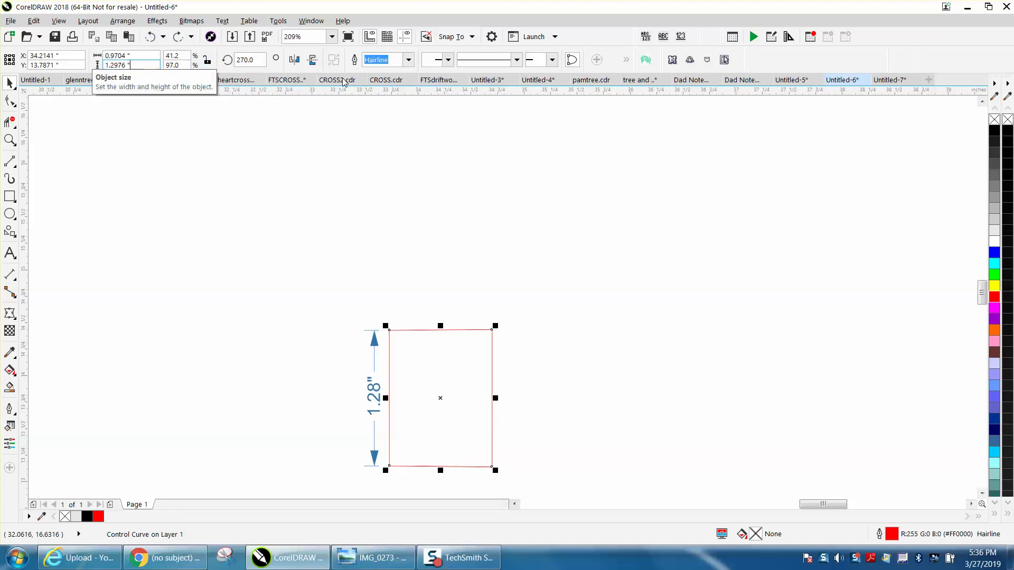
Step: Apply a 96% height scale twice, shrinking the box's side to 1.25"
key(Tab)
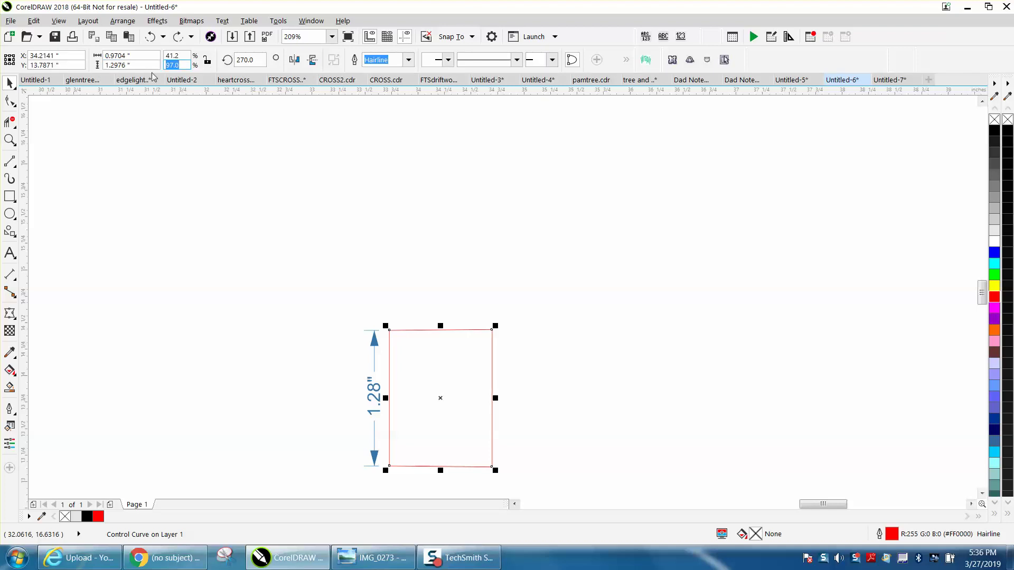
text(96)
key(Return)
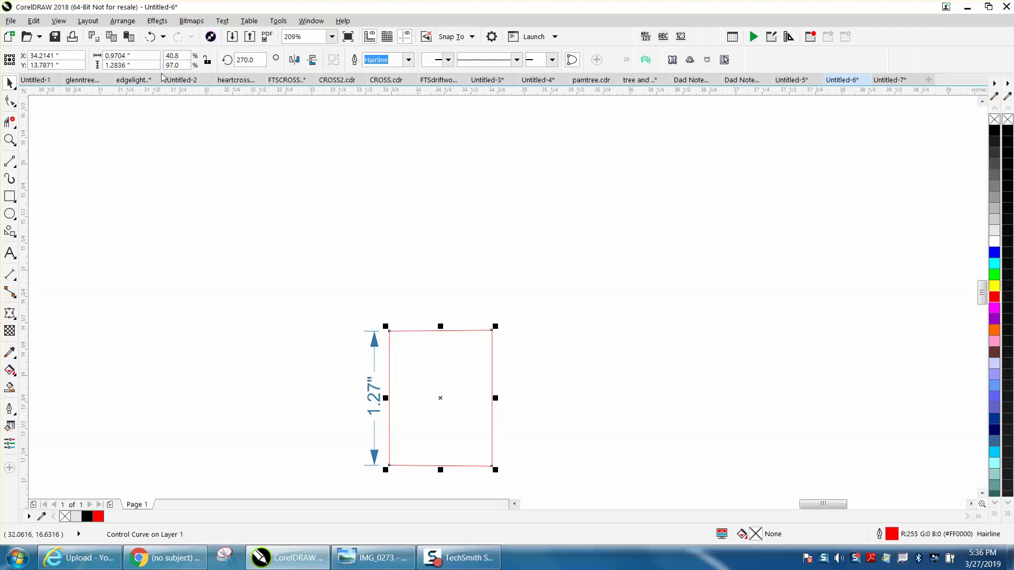
click(174, 65)
text(96)
key(Return)
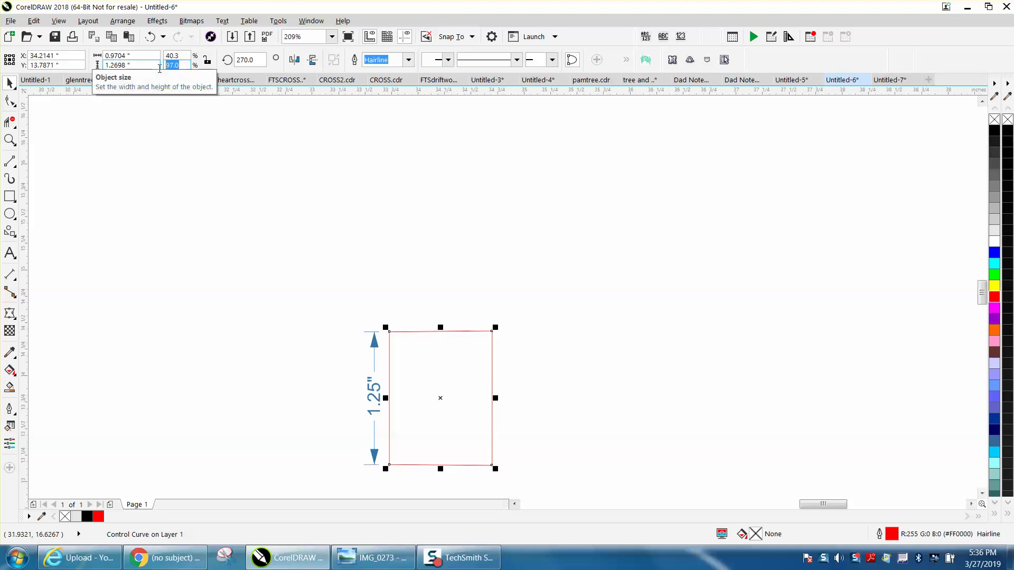
Step: Fine-tune the height scale with 96.5% and 97.5% until the side reads 1.26"
text(96)
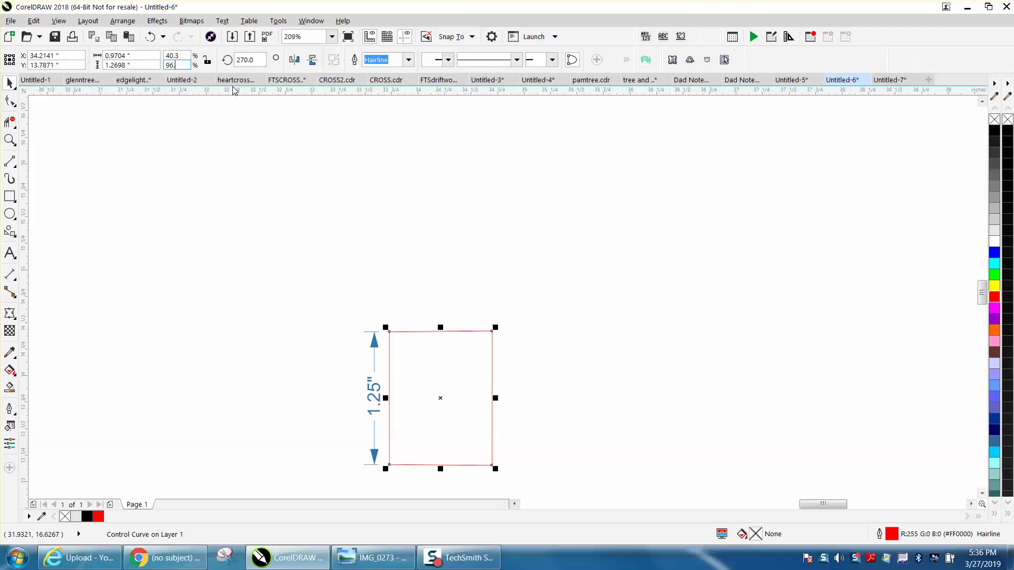
text(.5)
key(Return)
click(173, 65)
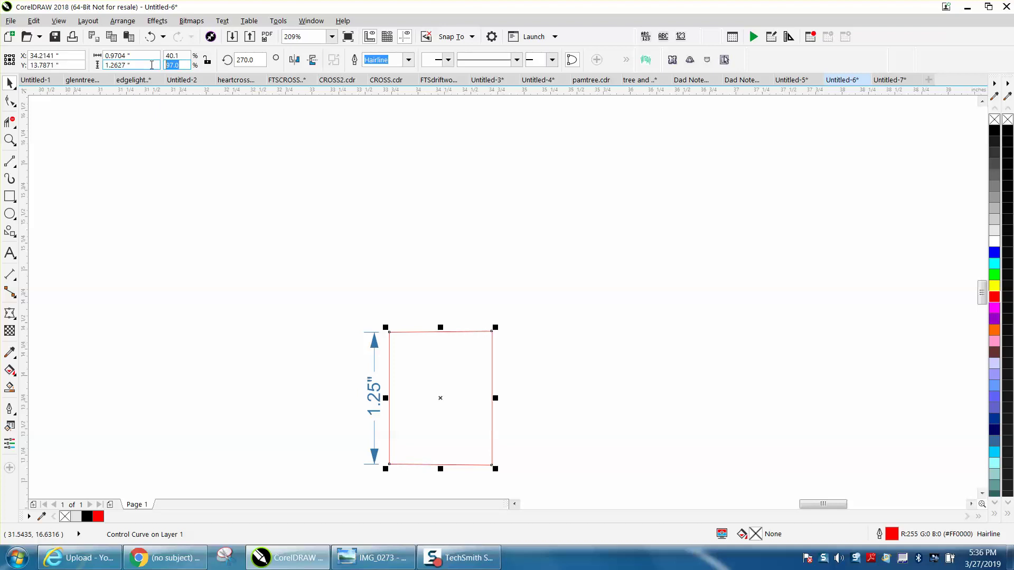
text(97.5)
key(Return)
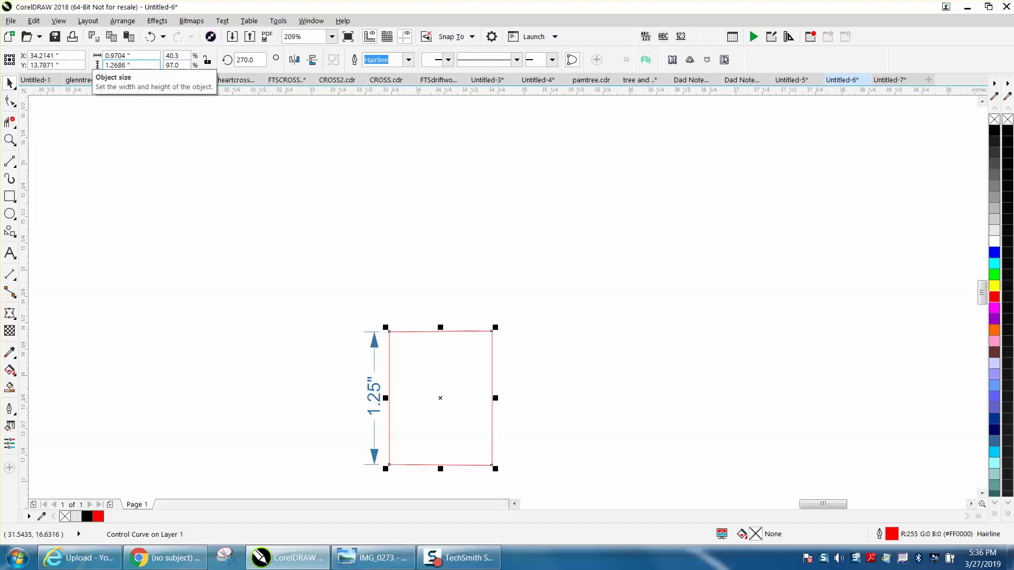
click(173, 65)
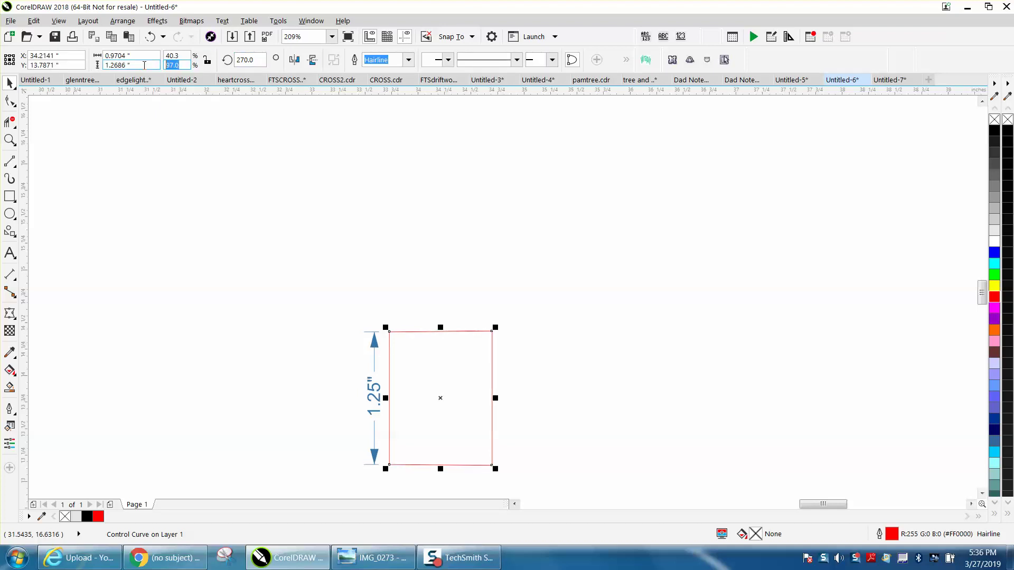
key(Return)
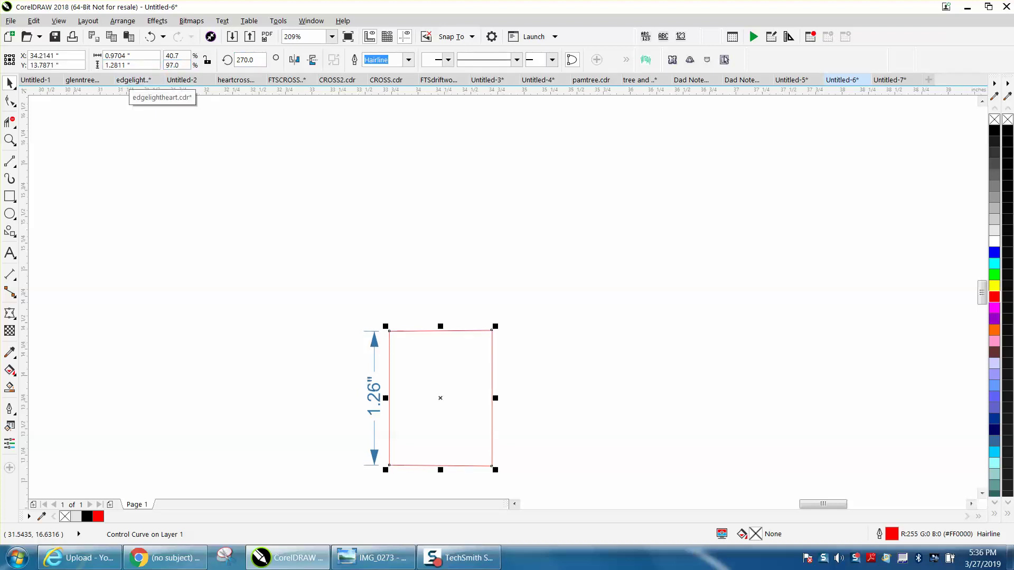
Step: Delete the old vertical dimension and move the red box up and left
click(375, 392)
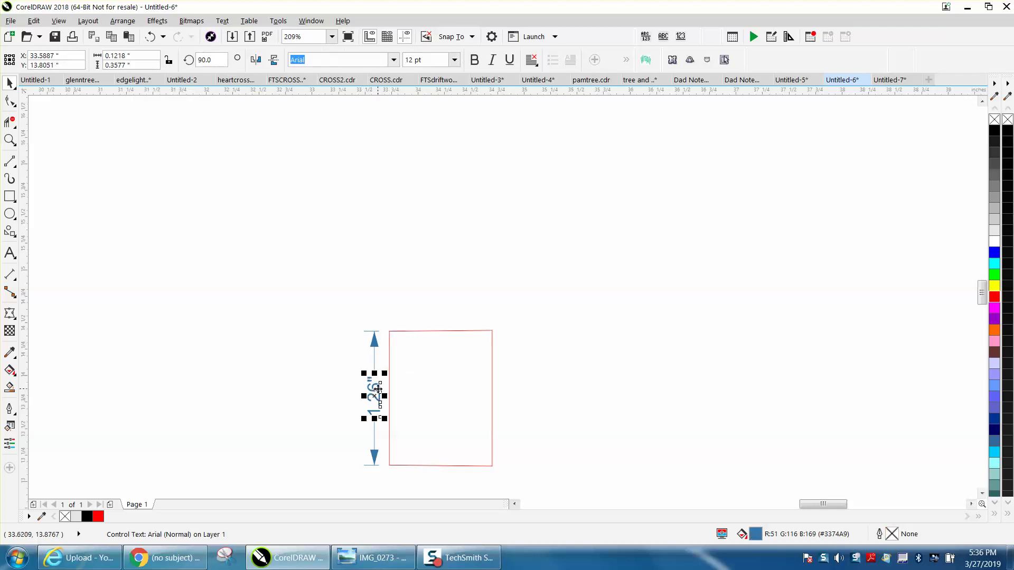
key(Delete)
click(426, 332)
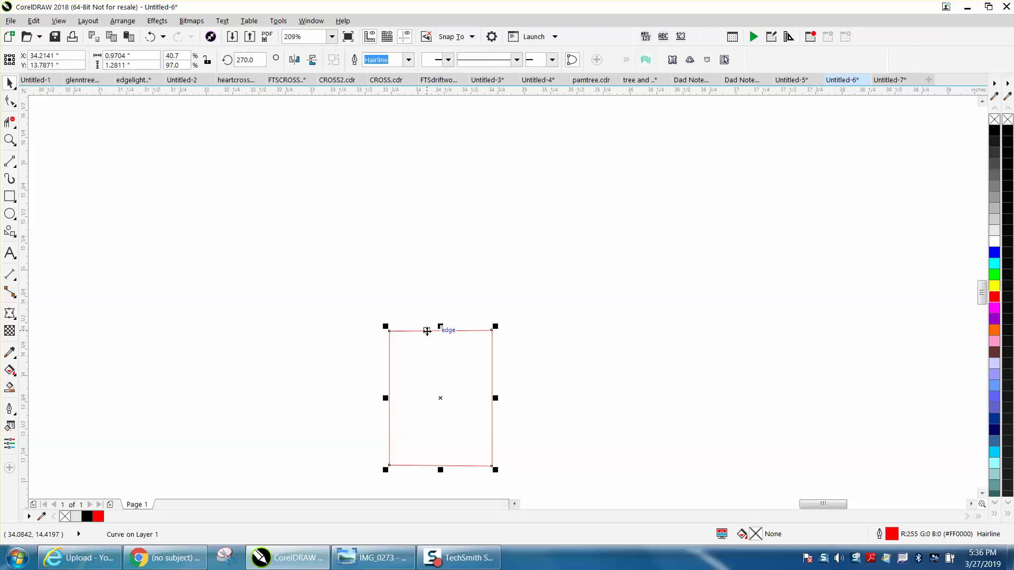
drag(425, 330, 384, 194)
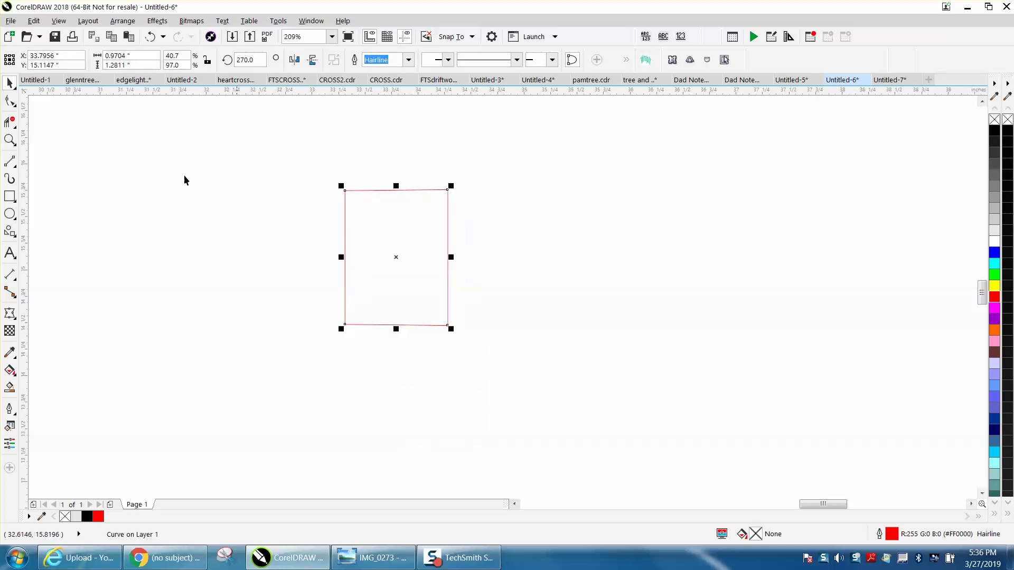
Step: Add vertical dimensions of 1.28" on the right edge and 1.26" on the left edge
click(16, 284)
click(47, 275)
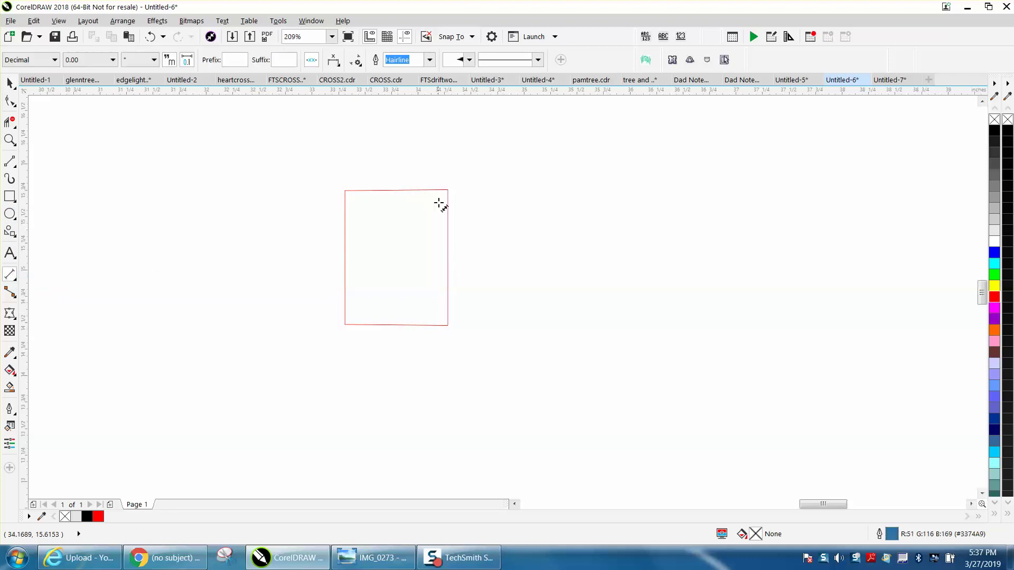
drag(448, 192, 449, 326)
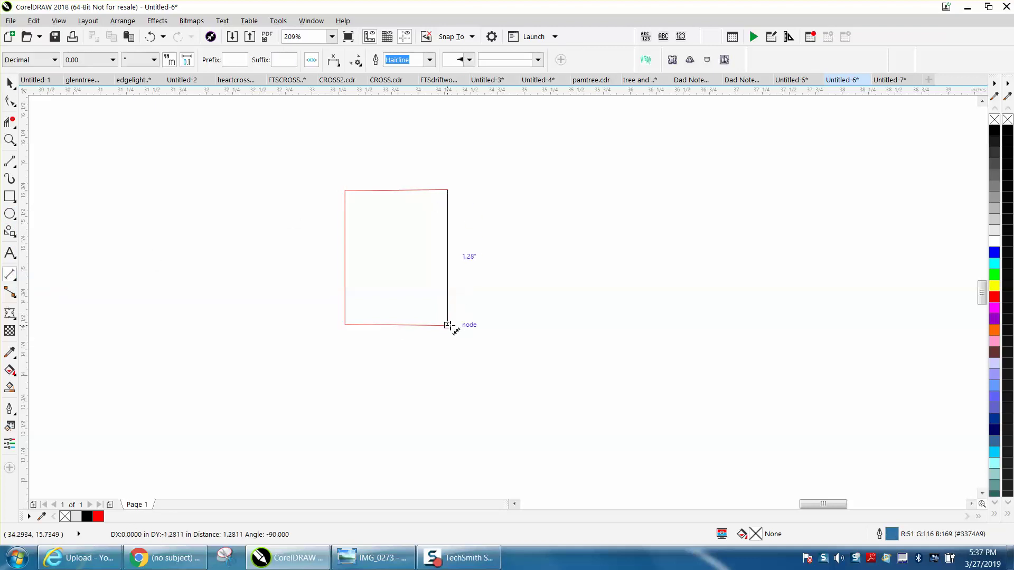
click(462, 325)
drag(346, 191, 346, 324)
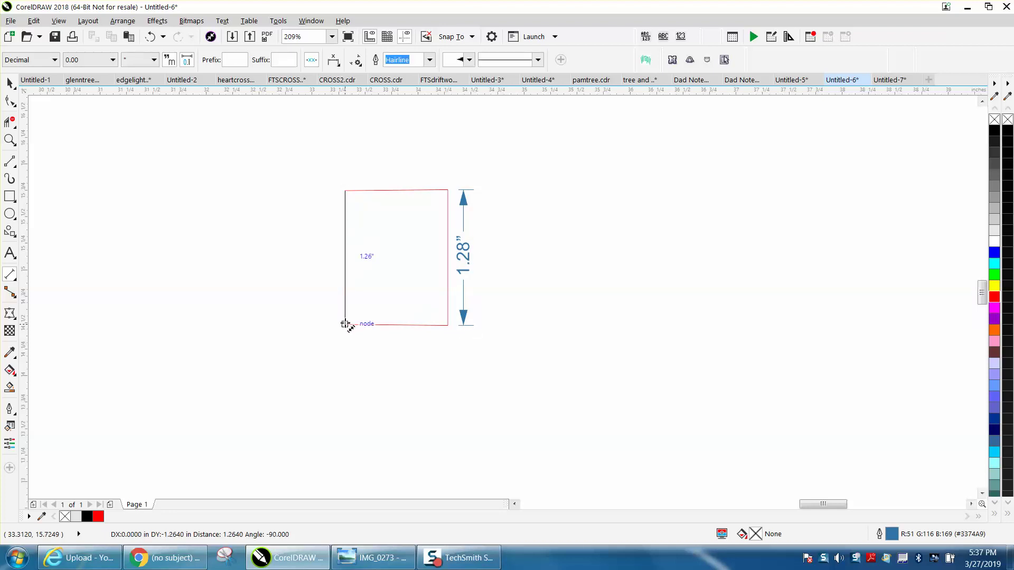
click(367, 323)
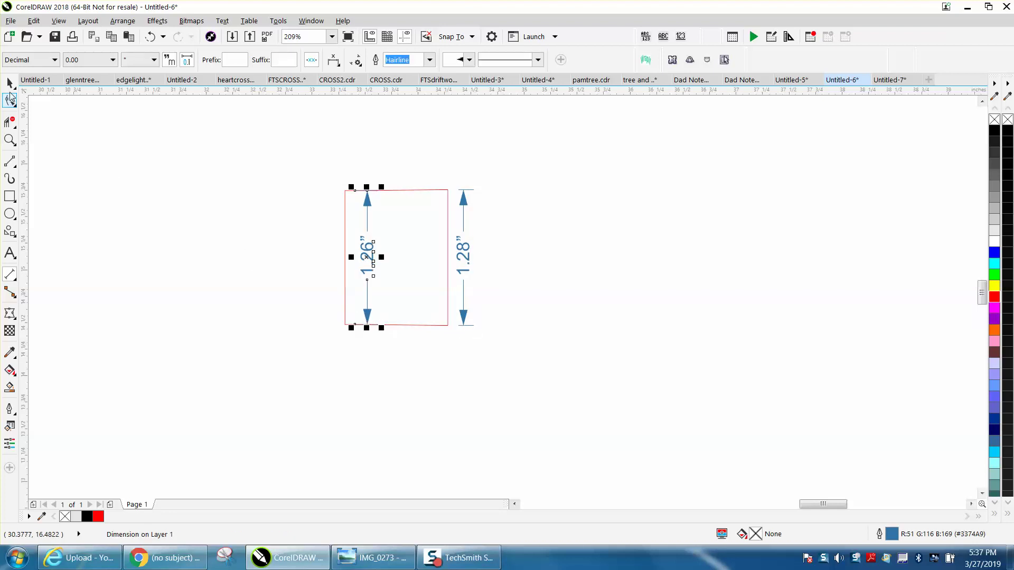
click(9, 83)
scroll(317, 190, down, 4)
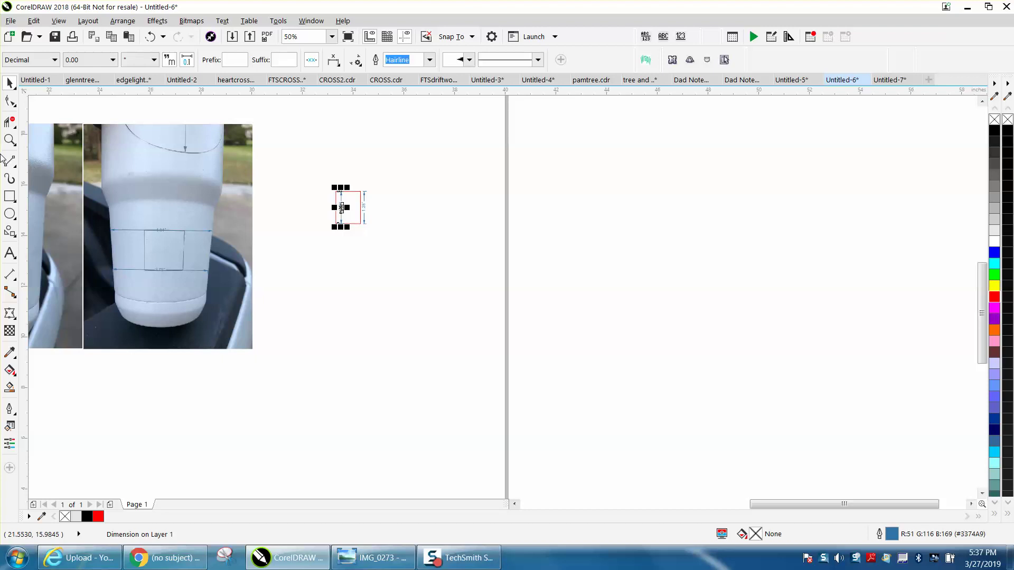
click(9, 139)
drag(127, 227, 290, 301)
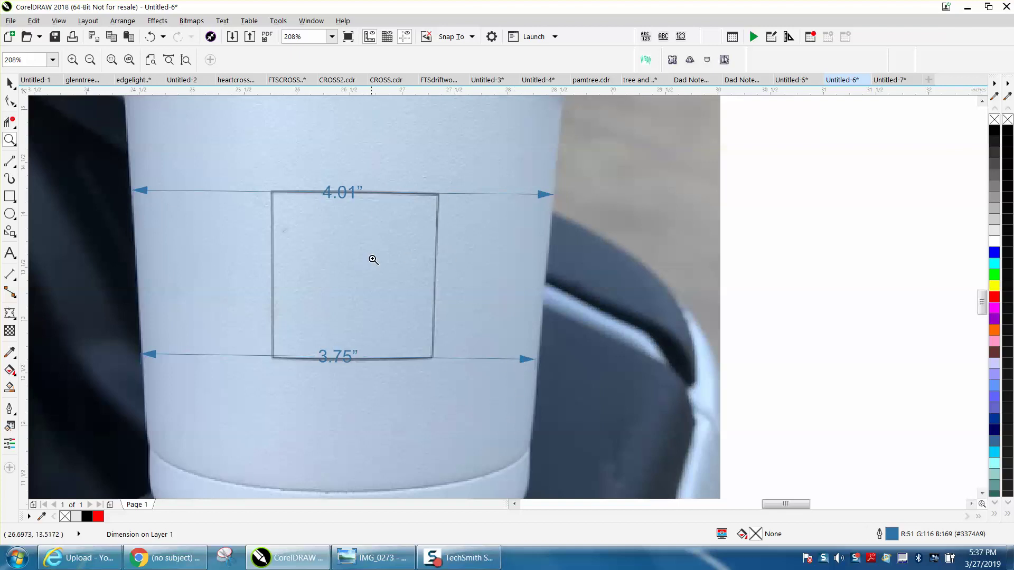
scroll(402, 263, down, 3)
scroll(404, 264, down, 1)
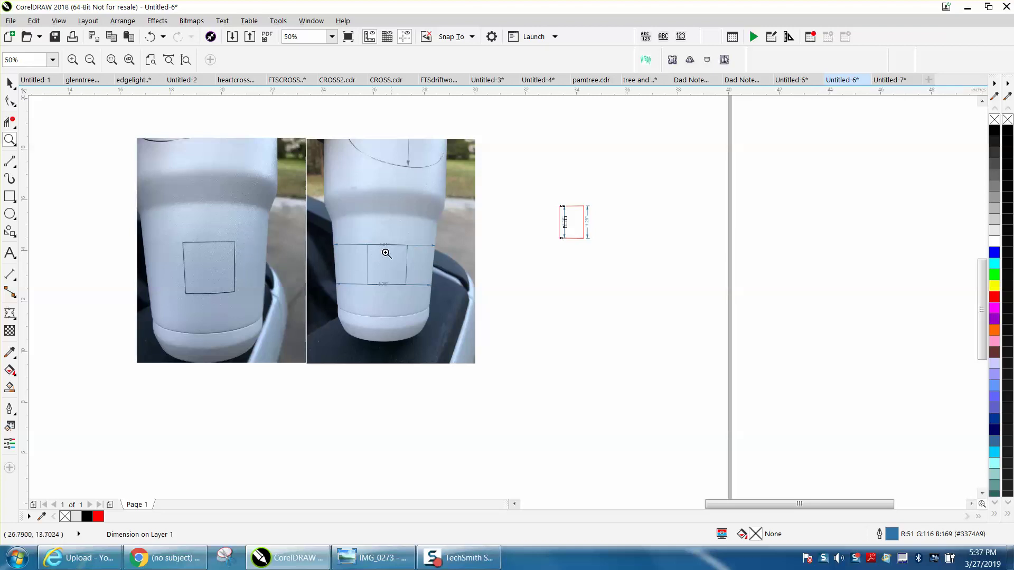
drag(158, 220, 599, 321)
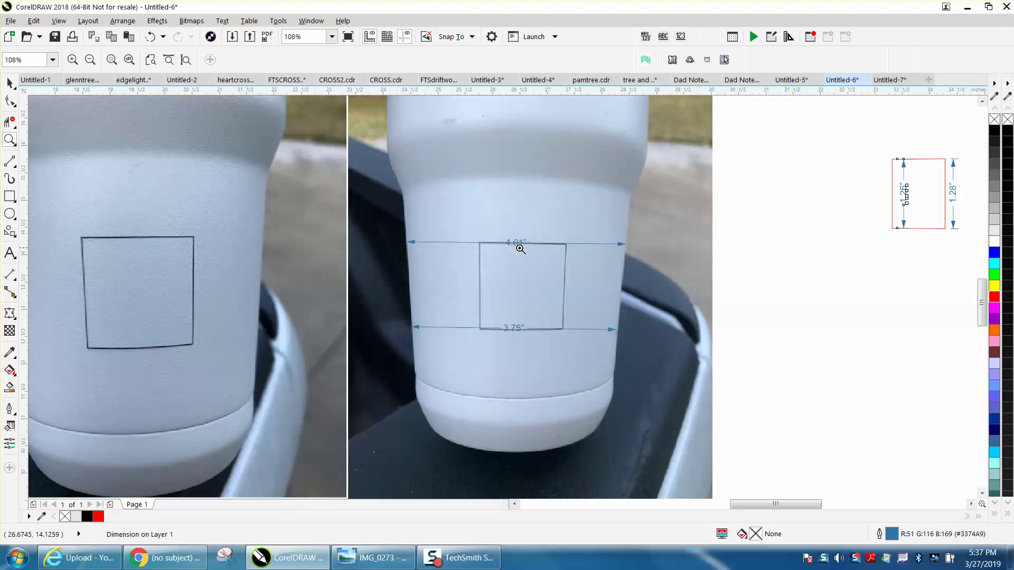
right_click(474, 264)
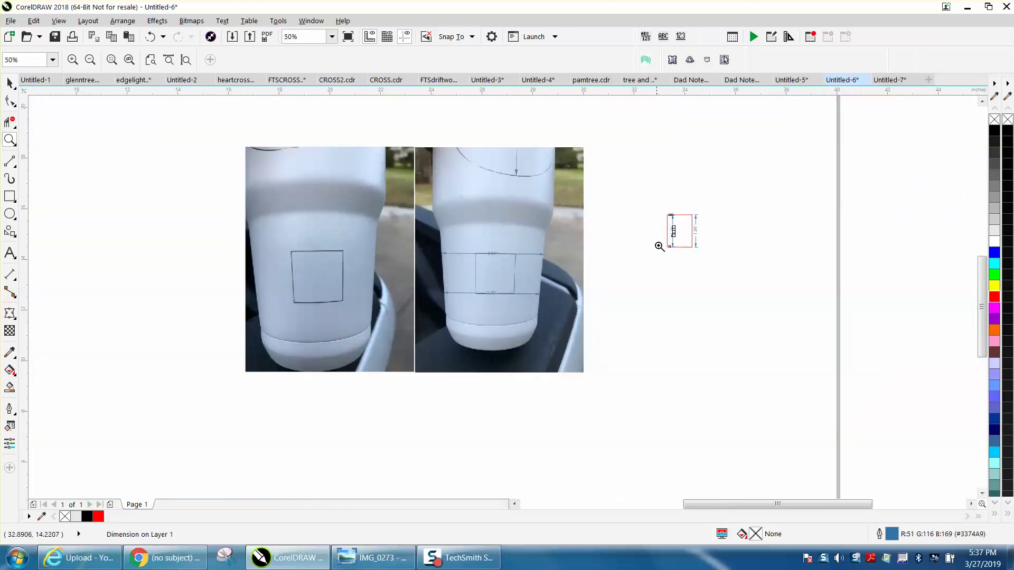
drag(659, 201, 734, 274)
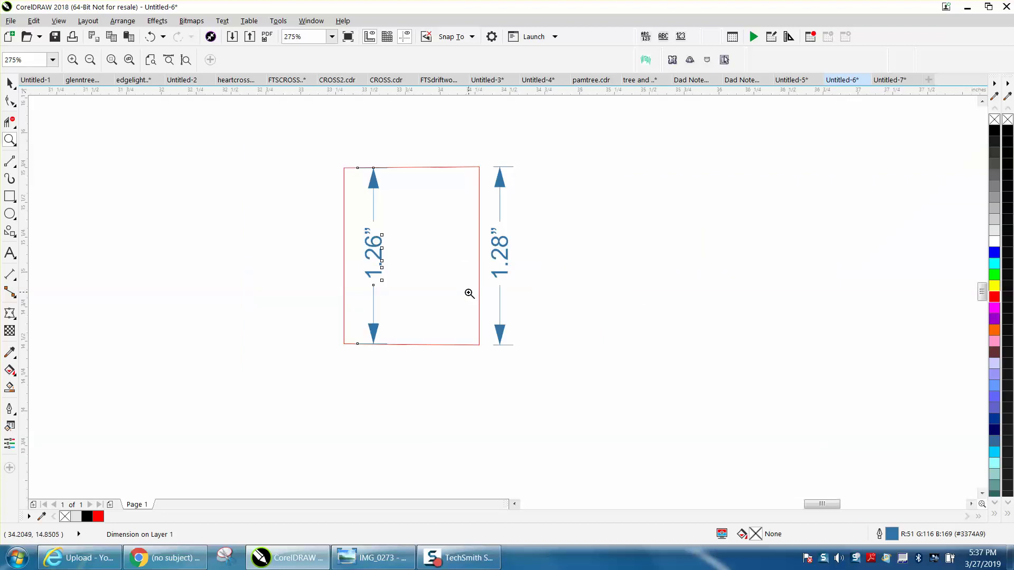
scroll(461, 188, down, 2)
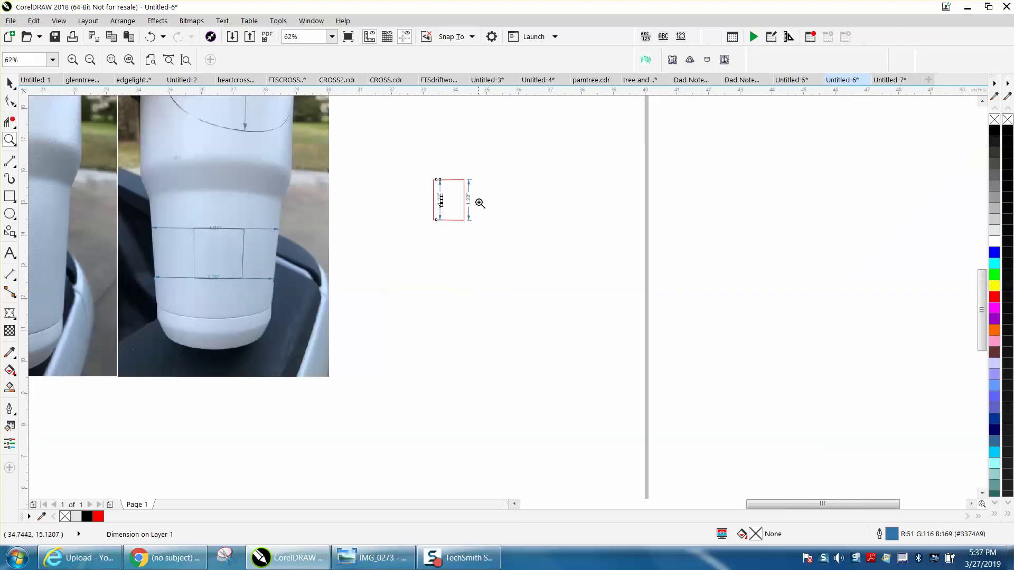
scroll(480, 203, down, 1)
drag(317, 209, 536, 294)
scroll(338, 246, down, 2)
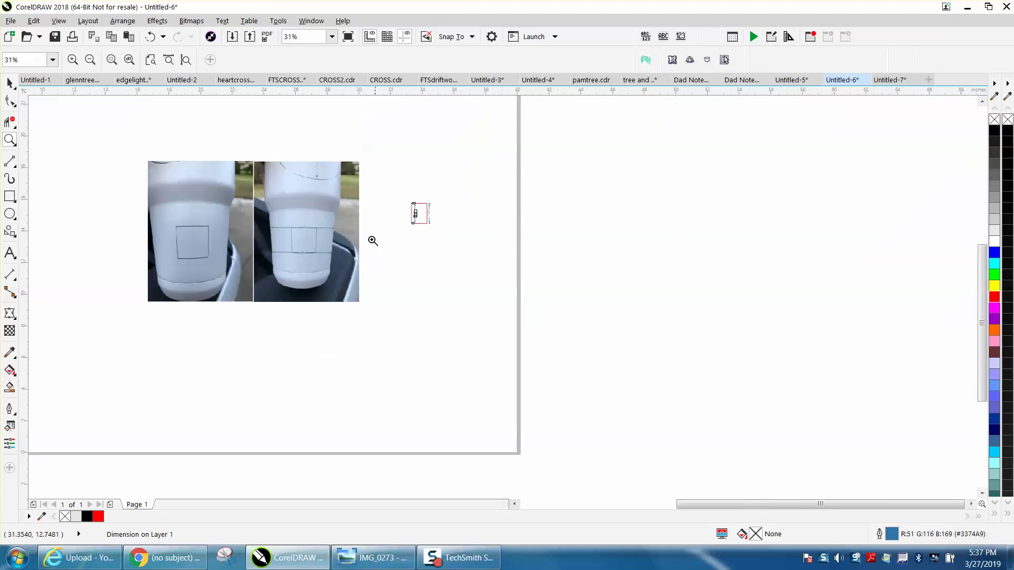
drag(333, 184, 332, 186)
scroll(348, 190, down, 4)
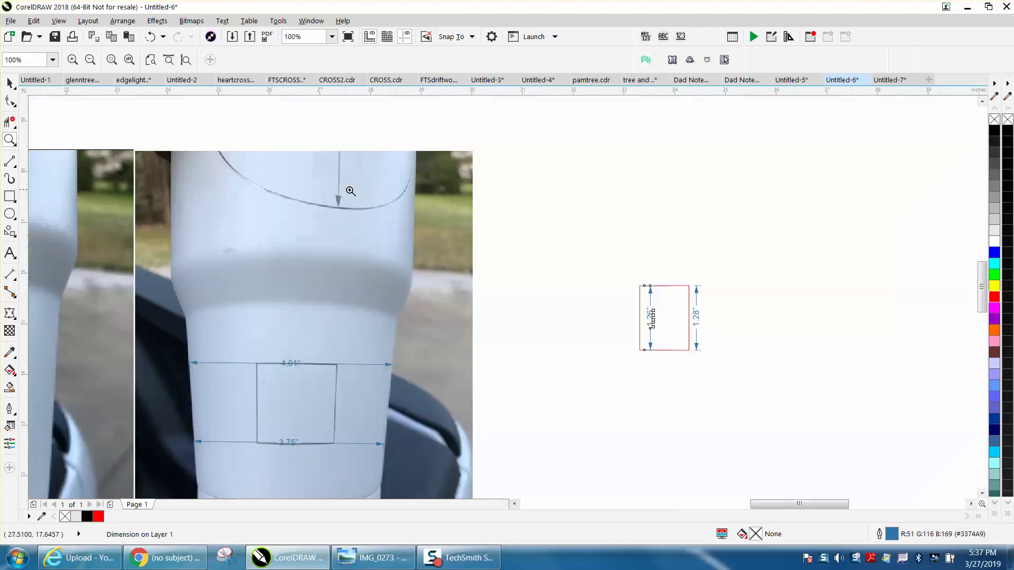
scroll(350, 189, down, 1)
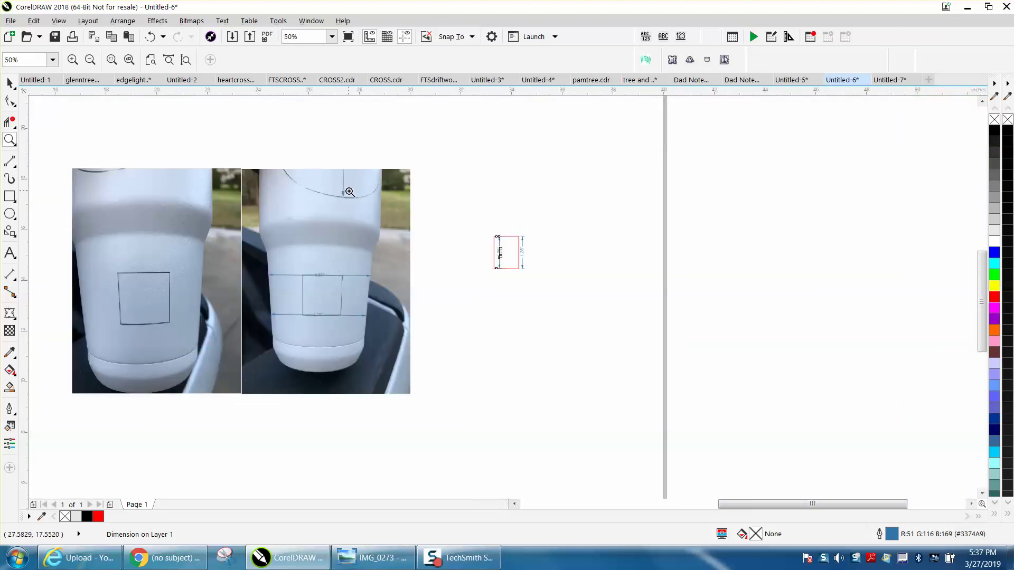